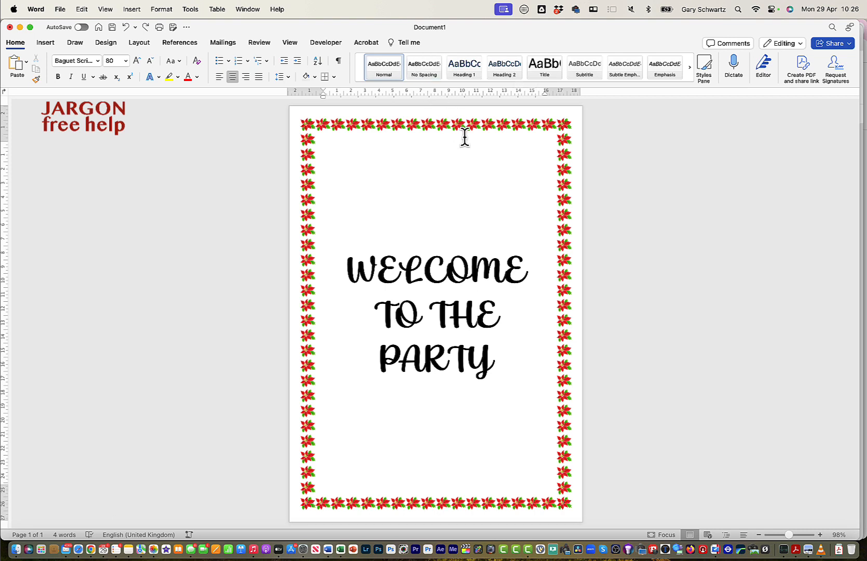
Undo the page border and the vertical centring, and centre the three lines of welcome text horizontally.
{"action": "key", "text": "super+z"}
{"action": "key", "text": "super+z"}
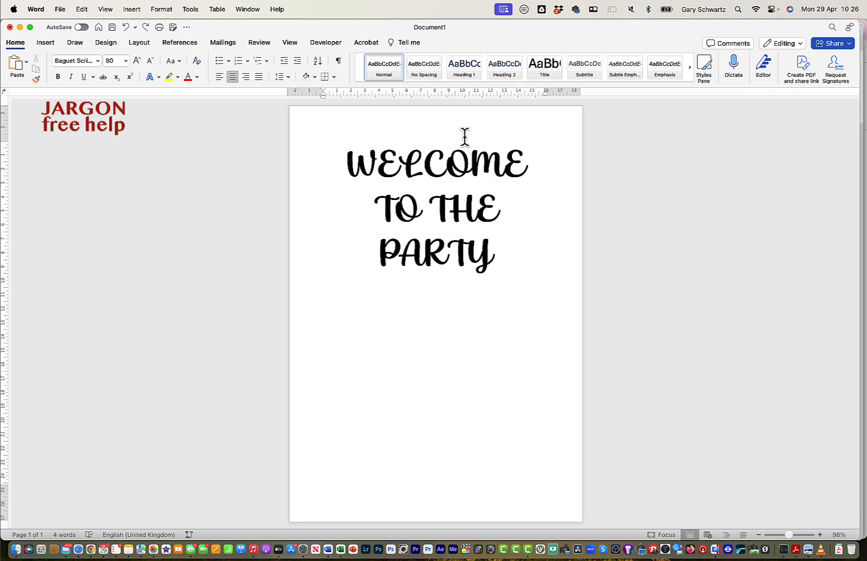
{"action": "left_click_drag", "start_coordinate": [345, 160], "coordinate": [516, 265]}
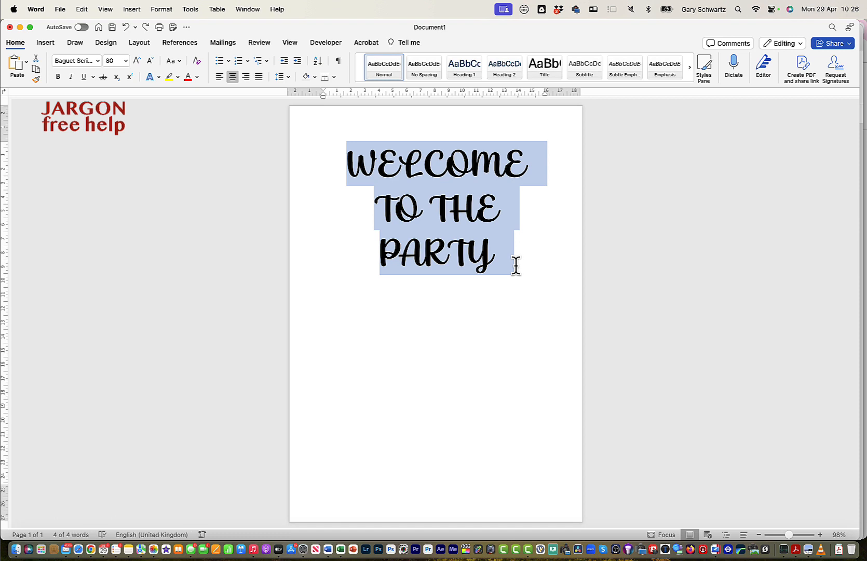
{"action": "left_click", "coordinate": [221, 78]}
{"action": "left_click", "coordinate": [237, 79]}
{"action": "left_click", "coordinate": [461, 224]}
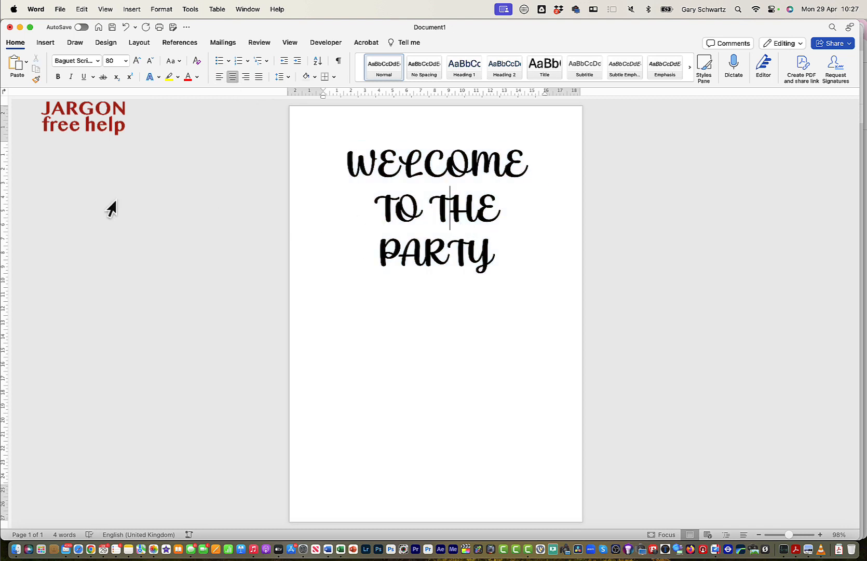
Set the page's vertical alignment to Centre for the whole document through the custom margin settings.
{"action": "left_click", "coordinate": [140, 42]}
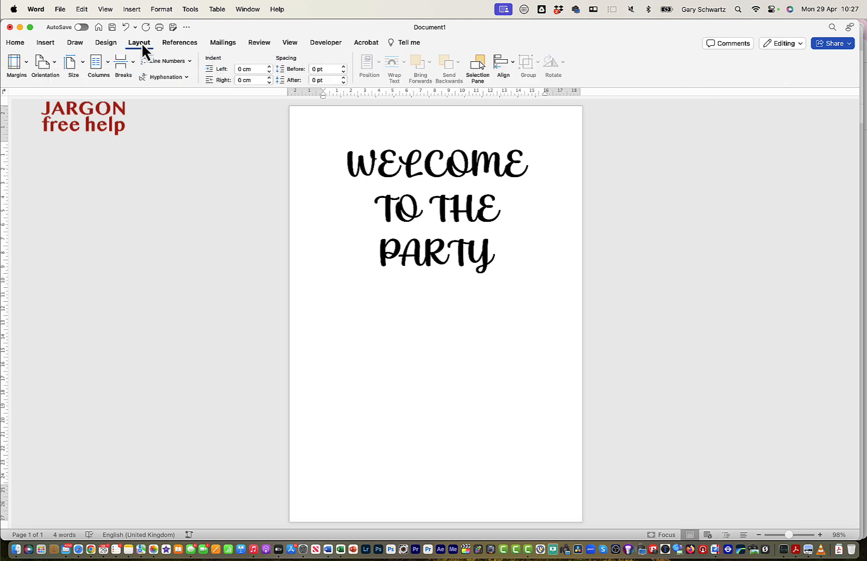
{"action": "left_click", "coordinate": [24, 65]}
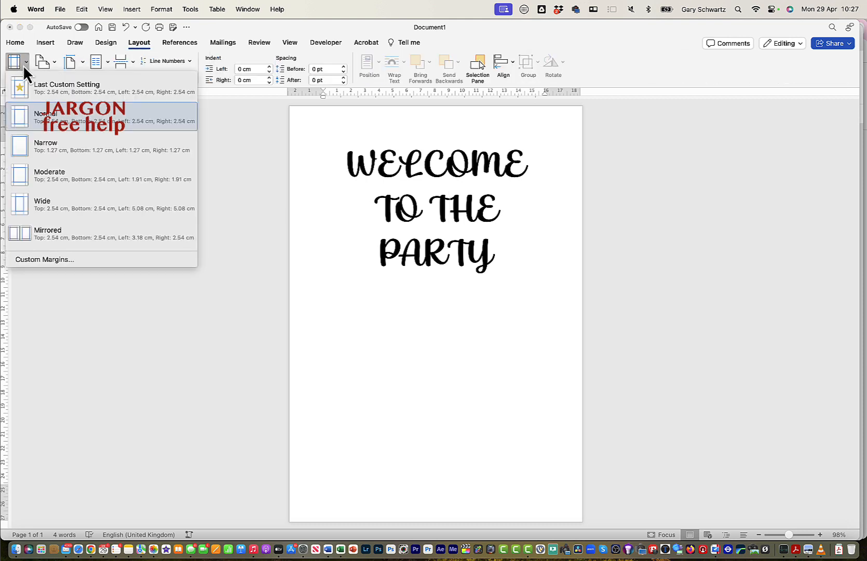
{"action": "left_click", "coordinate": [22, 259]}
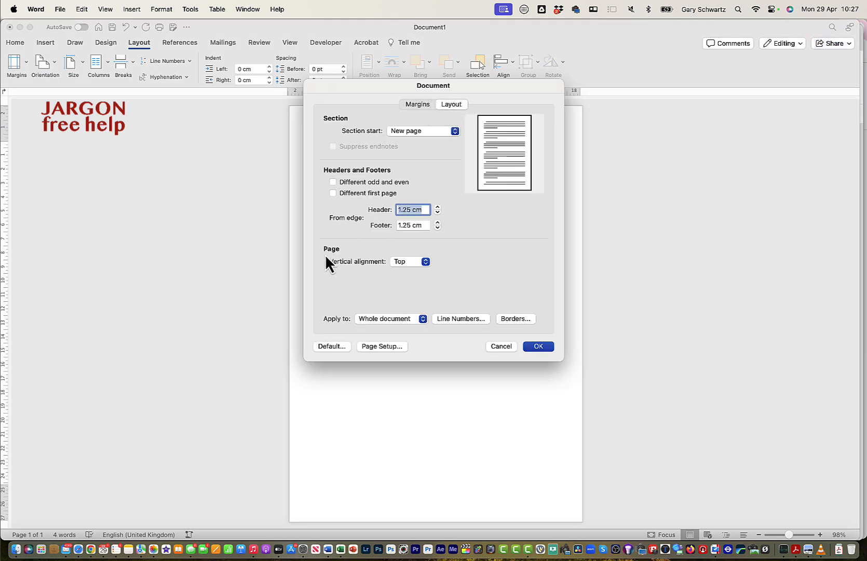
{"action": "left_click", "coordinate": [428, 263]}
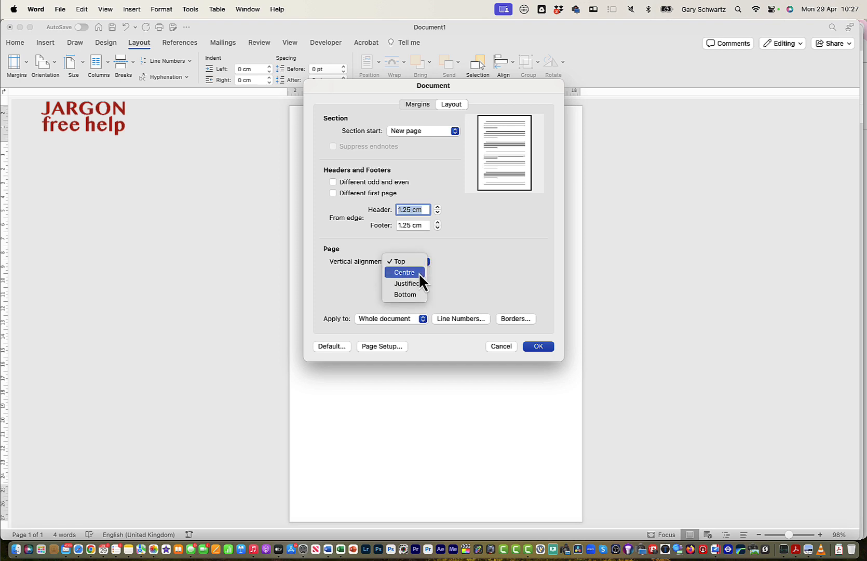
{"action": "left_click", "coordinate": [419, 274]}
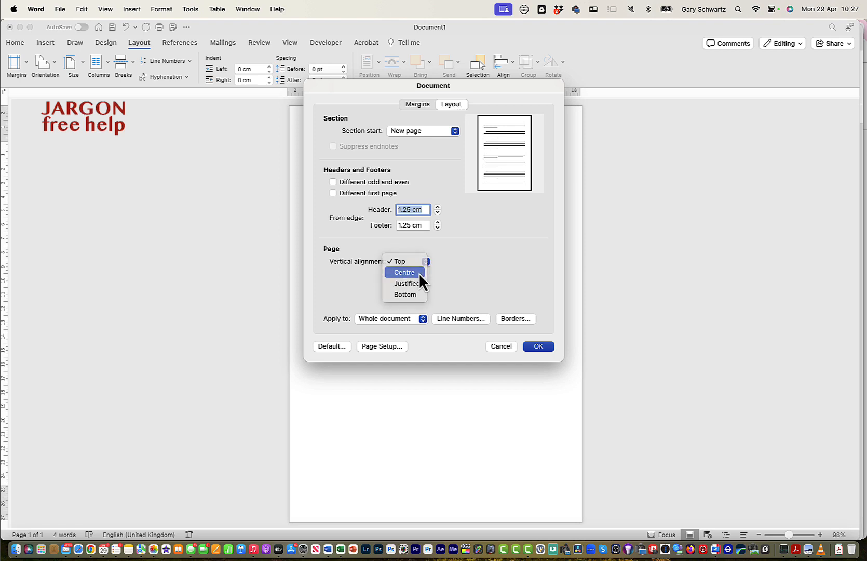
{"action": "left_click", "coordinate": [538, 346]}
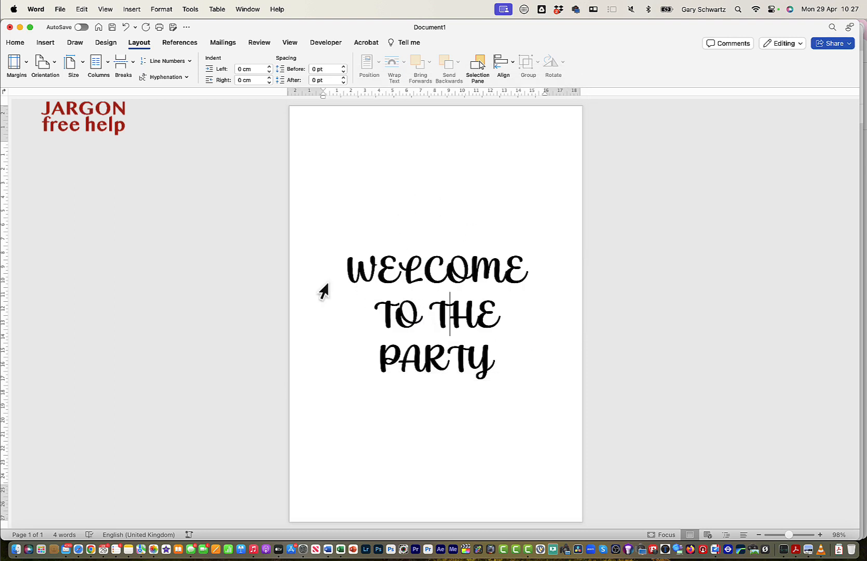
Open the page border settings and add custom ½ pt lines along the page's top and bottom edges.
{"action": "left_click", "coordinate": [106, 42]}
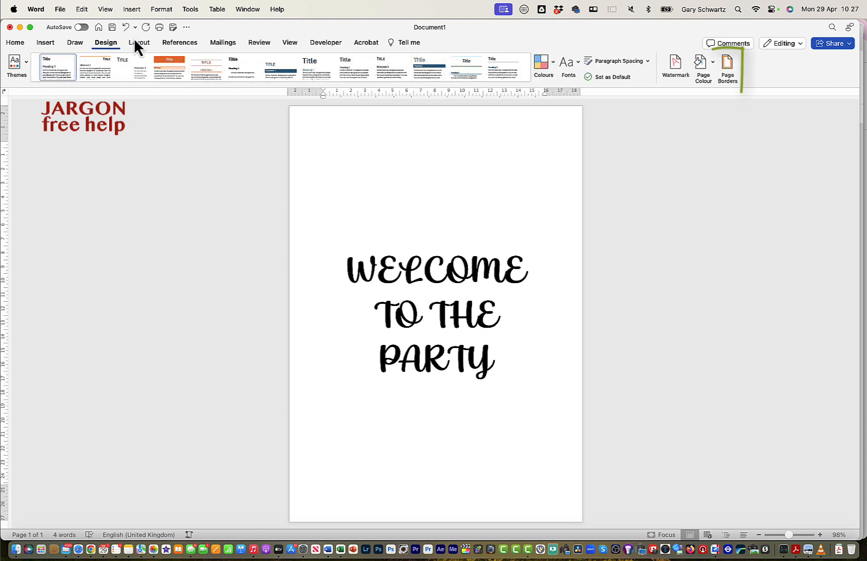
{"action": "left_click", "coordinate": [729, 67]}
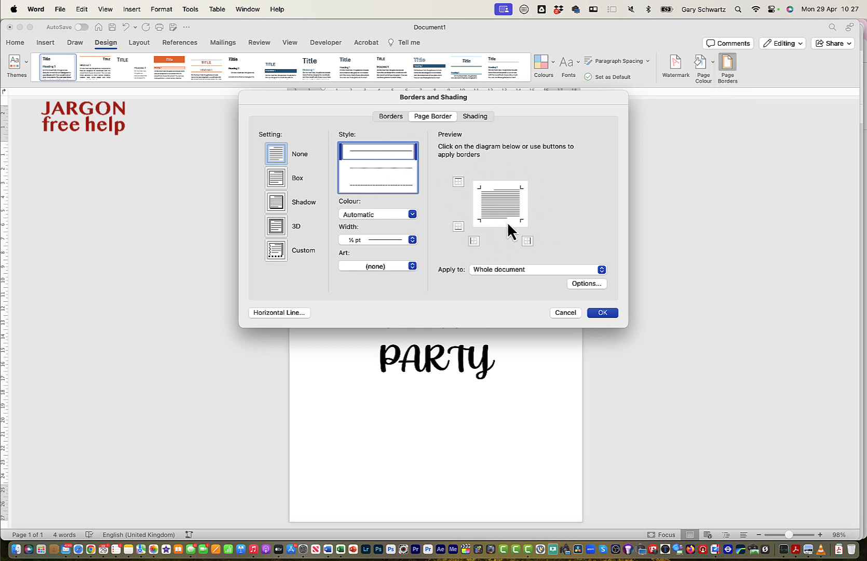
{"action": "left_click", "coordinate": [480, 227]}
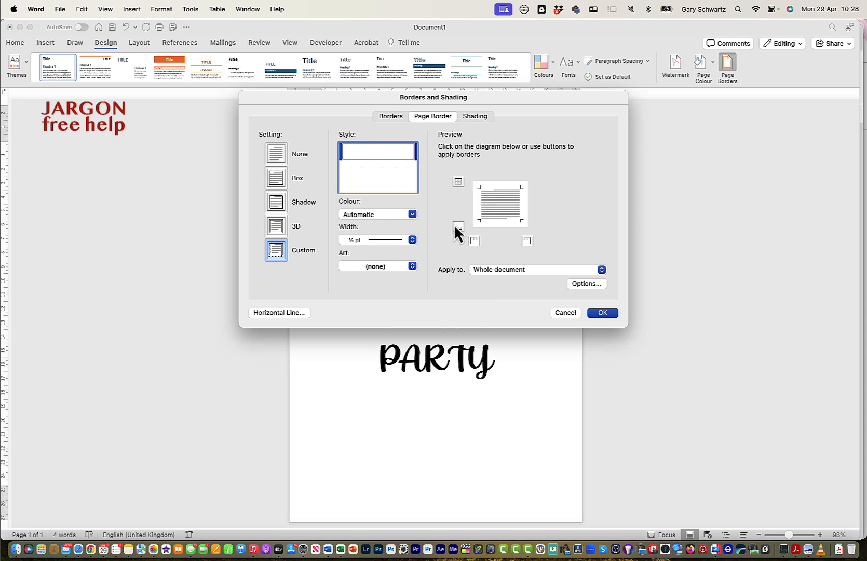
{"action": "left_click", "coordinate": [460, 181]}
{"action": "left_click", "coordinate": [457, 230]}
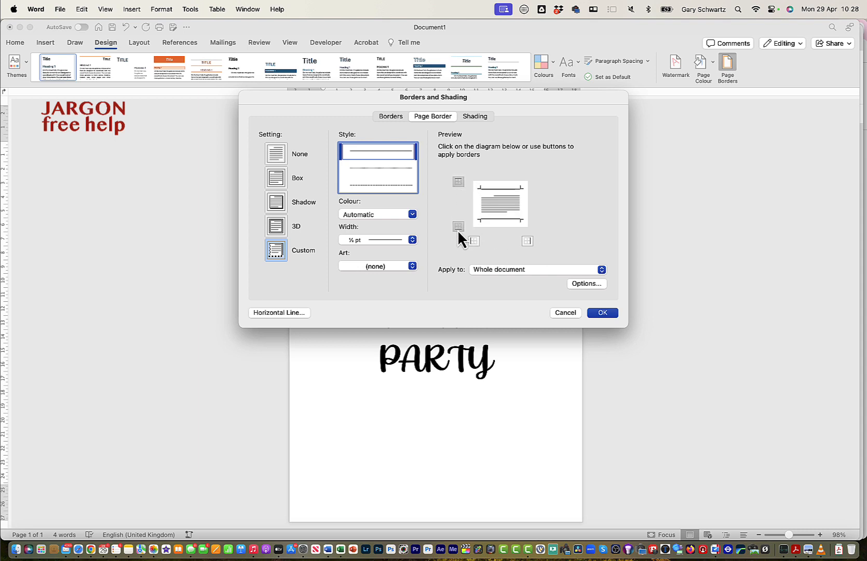
Set the page border colour to the standard yellow and its width to 3 pt.
{"action": "left_click", "coordinate": [412, 214]}
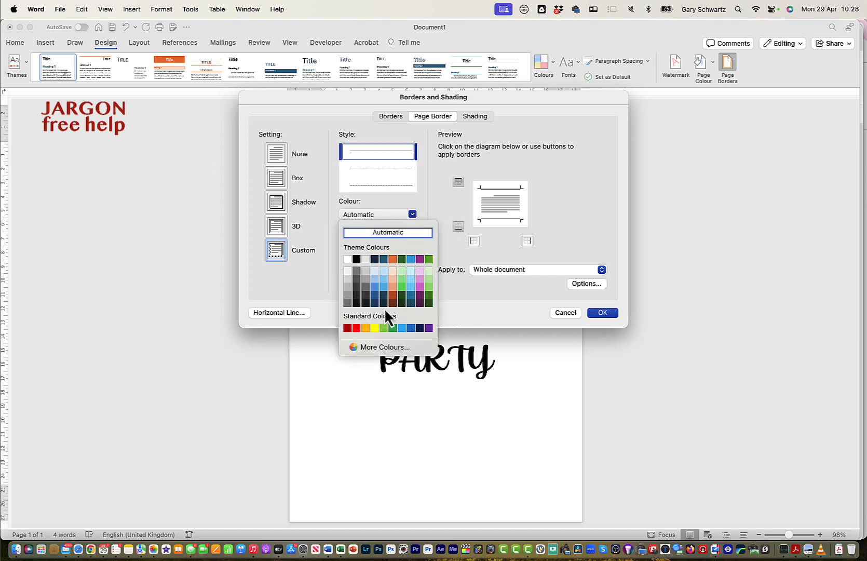
{"action": "left_click", "coordinate": [374, 327]}
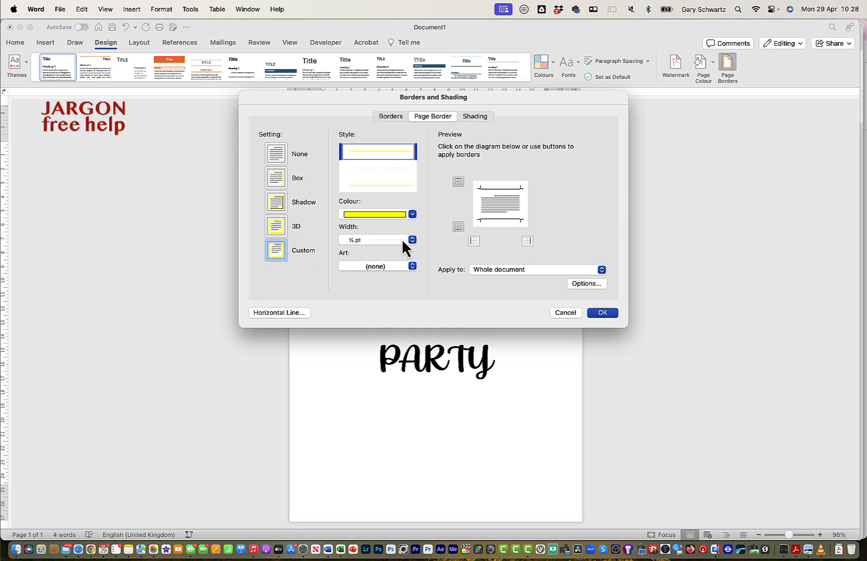
{"action": "left_click", "coordinate": [402, 240]}
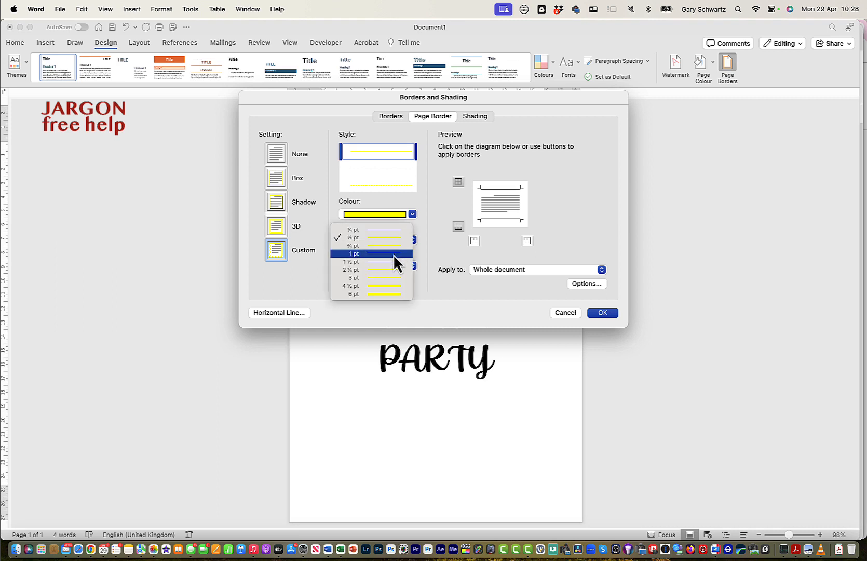
{"action": "left_click", "coordinate": [389, 278]}
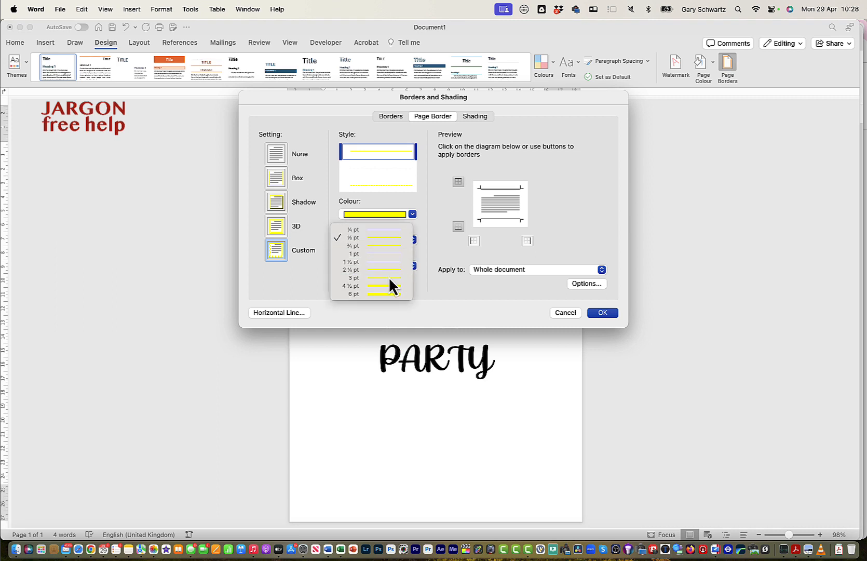
Try the yellow 3 pt line on individual page edges, and reset the page border setting to None.
{"action": "left_click", "coordinate": [474, 241]}
{"action": "left_click", "coordinate": [526, 241]}
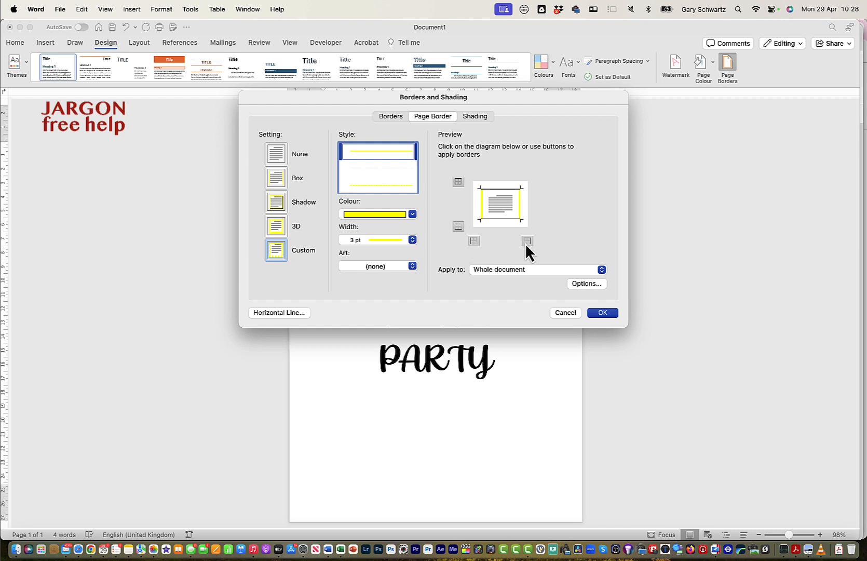
{"action": "left_click", "coordinate": [527, 242]}
{"action": "left_click", "coordinate": [474, 241]}
{"action": "left_click", "coordinate": [457, 226]}
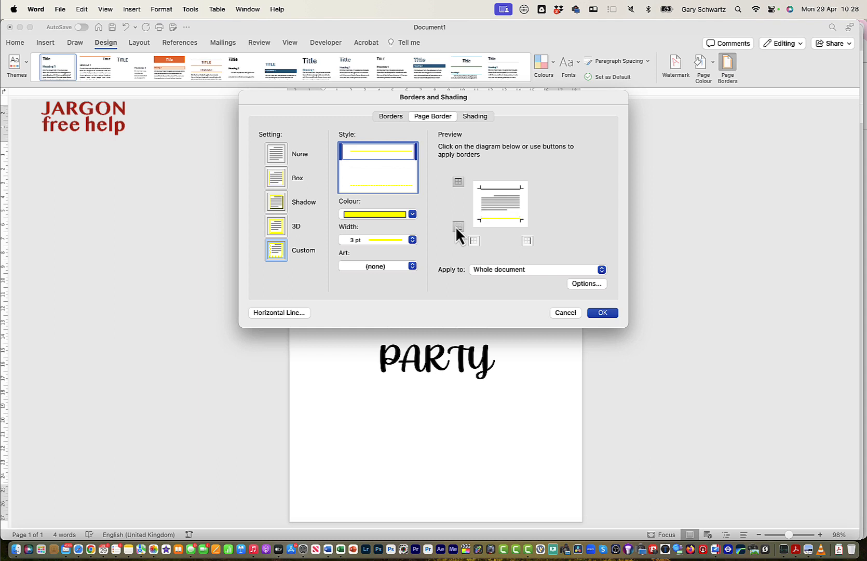
{"action": "left_click", "coordinate": [457, 227]}
{"action": "left_click", "coordinate": [458, 226]}
{"action": "left_click", "coordinate": [474, 240]}
{"action": "left_click", "coordinate": [527, 240]}
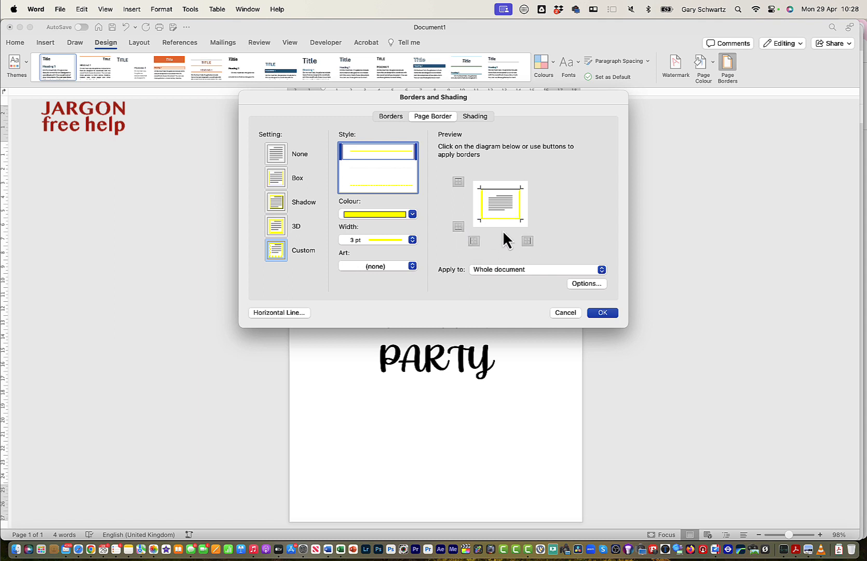
{"action": "left_click", "coordinate": [458, 180]}
{"action": "left_click", "coordinate": [274, 153]}
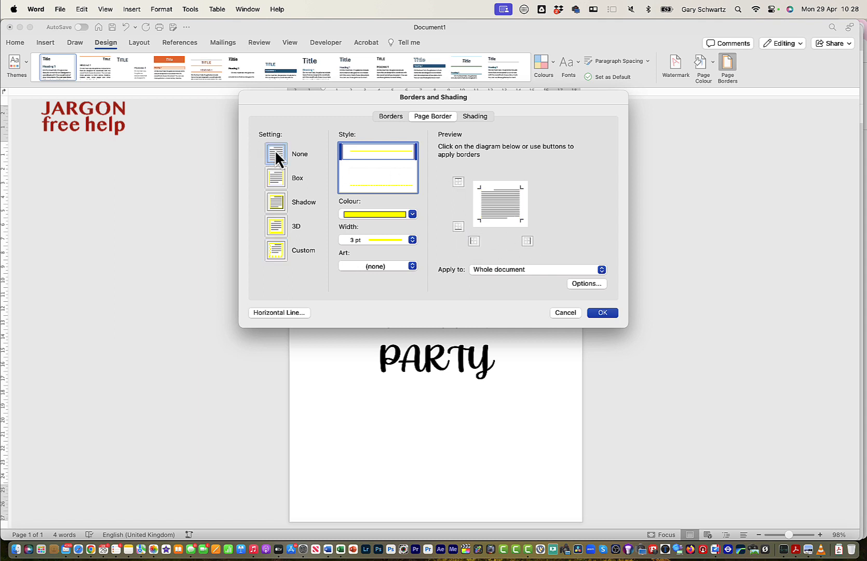
Set the page border colour to black and try the Box and Shadow settings.
{"action": "left_click", "coordinate": [401, 215]}
{"action": "left_click", "coordinate": [356, 259]}
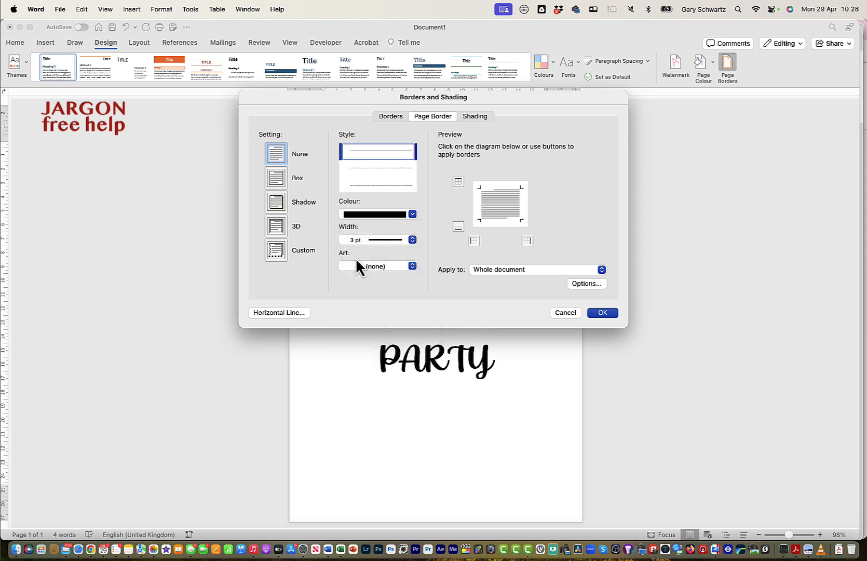
{"action": "left_click", "coordinate": [276, 186]}
{"action": "left_click", "coordinate": [274, 208]}
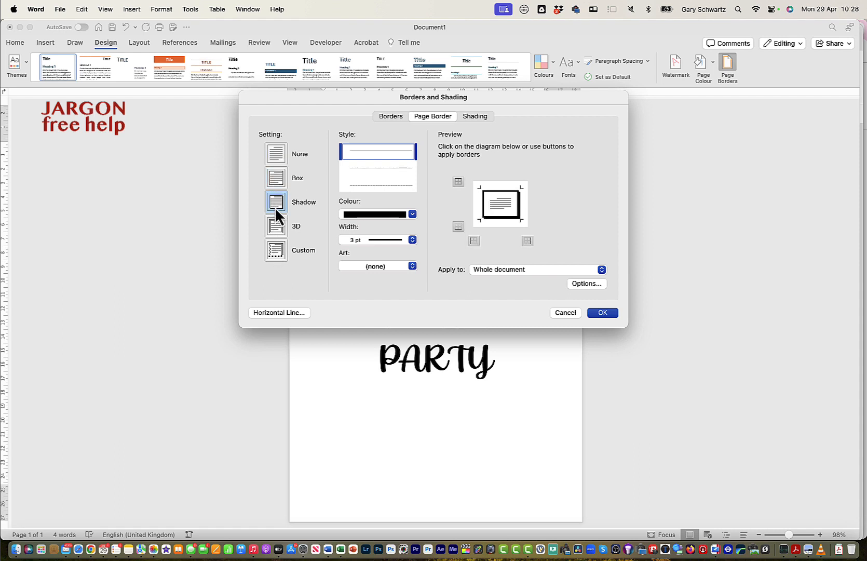
Make the page border theme green with the 3D setting and a width of ½ pt.
{"action": "left_click", "coordinate": [410, 215]}
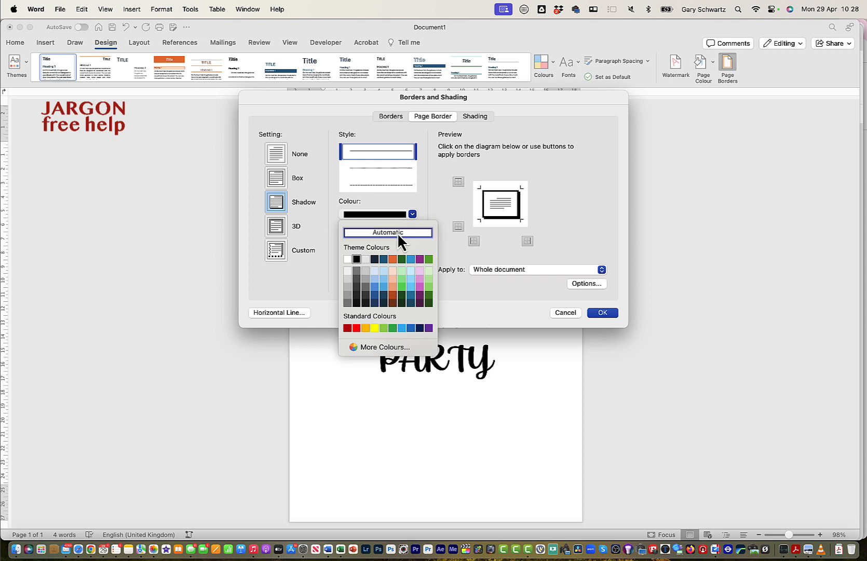
{"action": "left_click", "coordinate": [428, 259]}
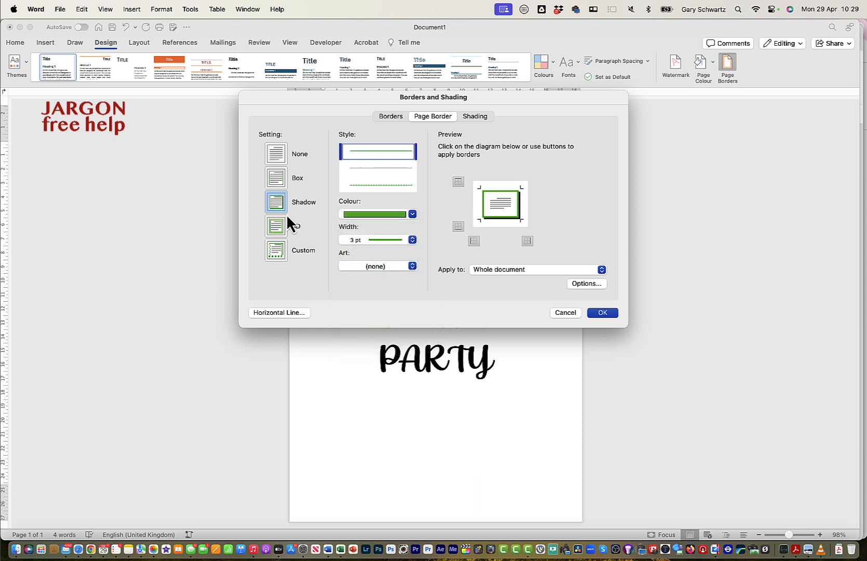
{"action": "left_click", "coordinate": [279, 234]}
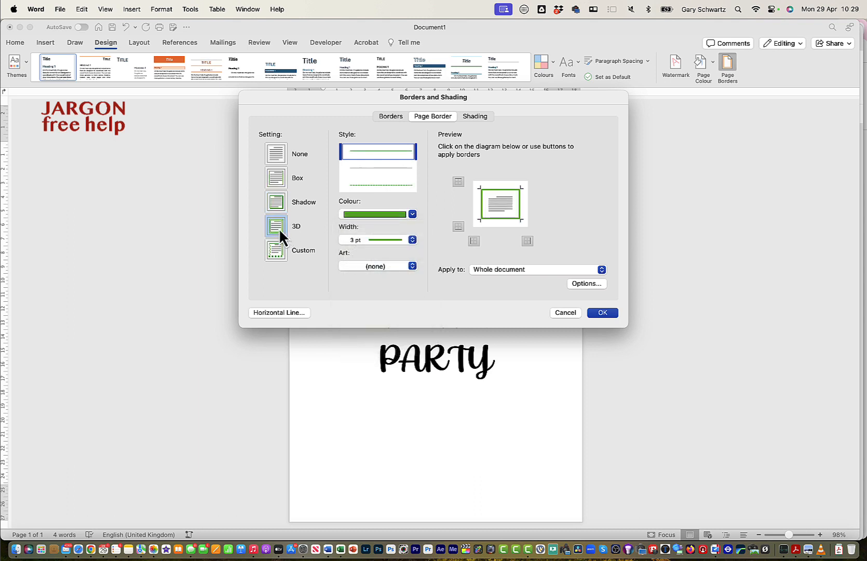
{"action": "left_click", "coordinate": [370, 241]}
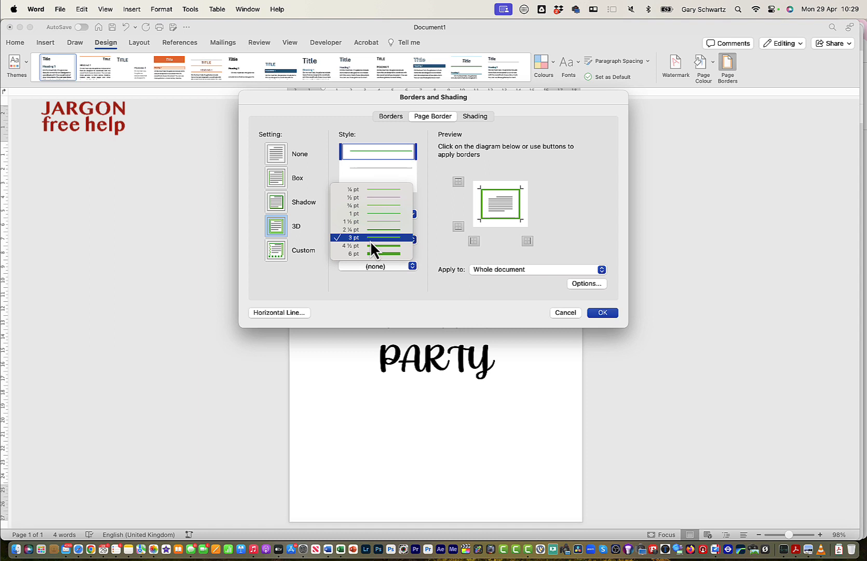
{"action": "left_click", "coordinate": [373, 202]}
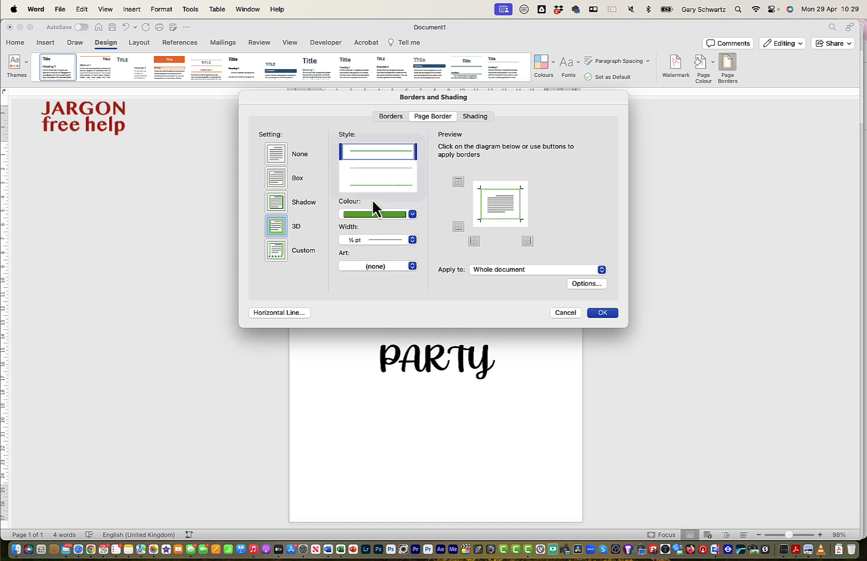
Try the Custom setting, and apply the Shadow setting as the whole document's page border.
{"action": "left_click", "coordinate": [280, 254]}
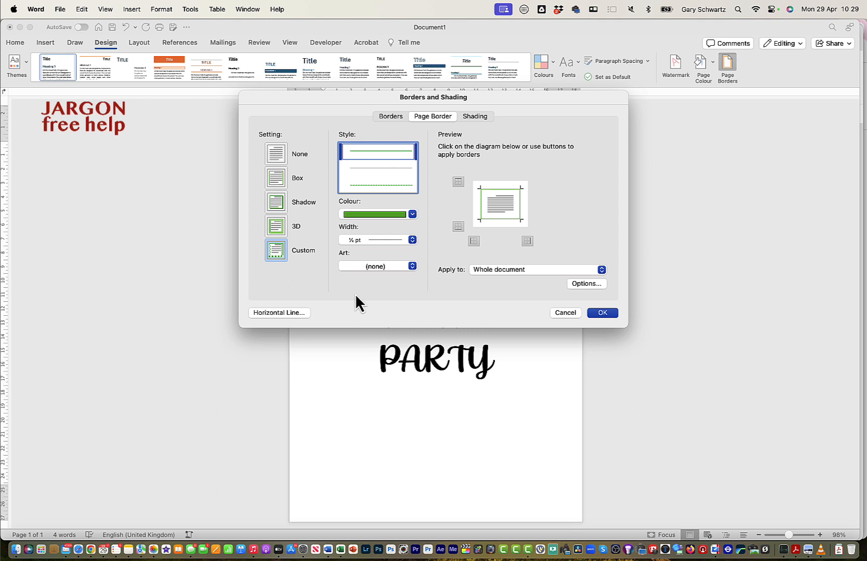
{"action": "left_click", "coordinate": [277, 201]}
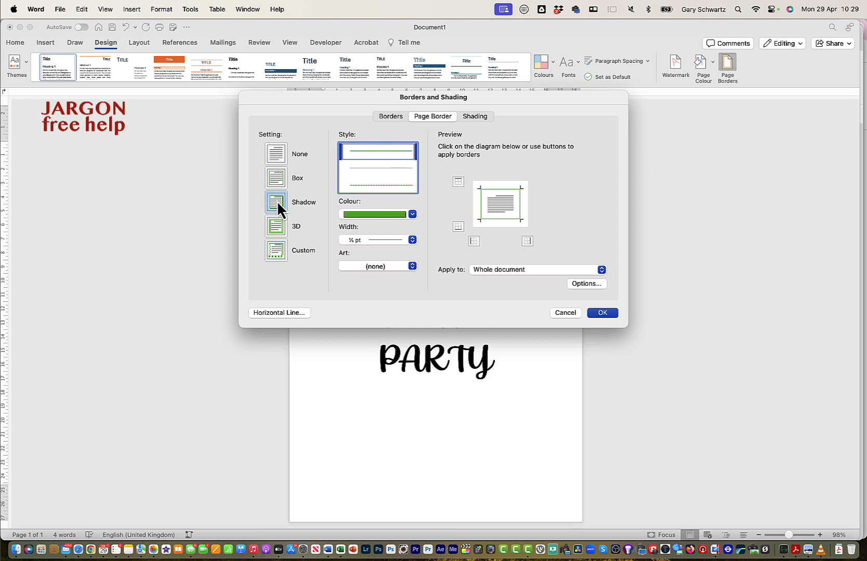
{"action": "left_click", "coordinate": [606, 315]}
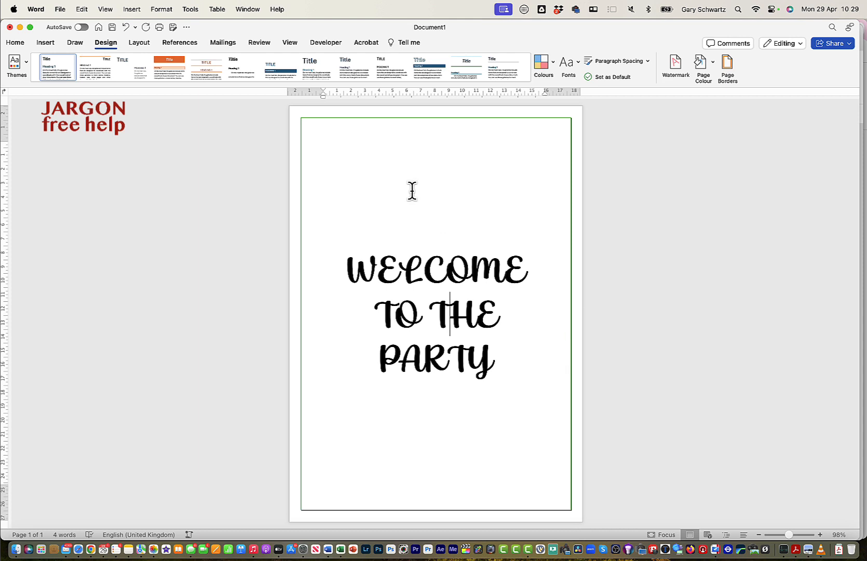
Zoom the document to 100% and up to 200%, and examine the green shadow border around the page.
{"action": "left_click", "coordinate": [290, 42]}
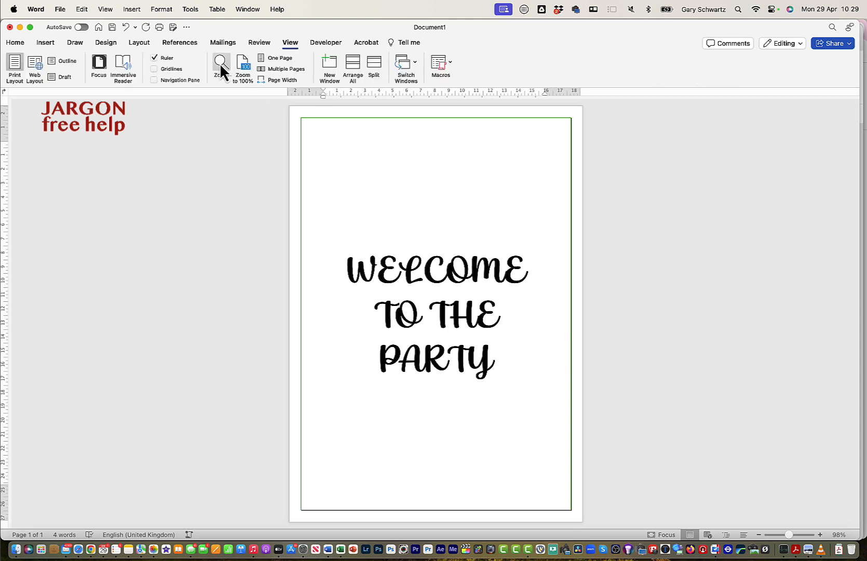
{"action": "left_click", "coordinate": [244, 67]}
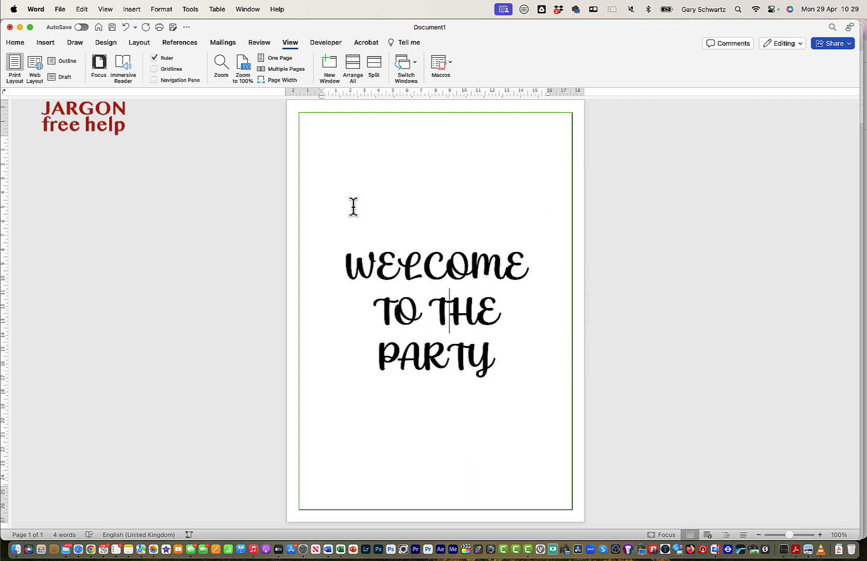
{"action": "left_click", "coordinate": [221, 65]}
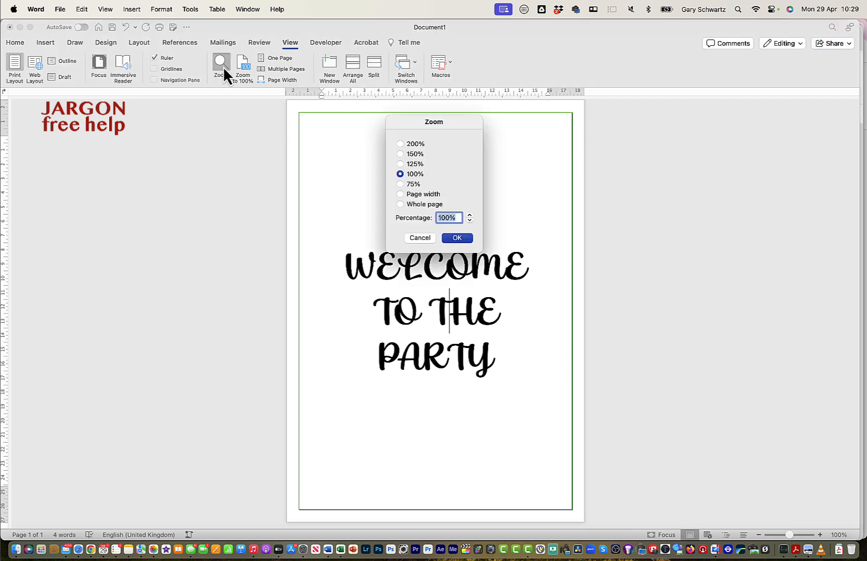
{"action": "left_click", "coordinate": [401, 145]}
{"action": "left_click", "coordinate": [455, 238]}
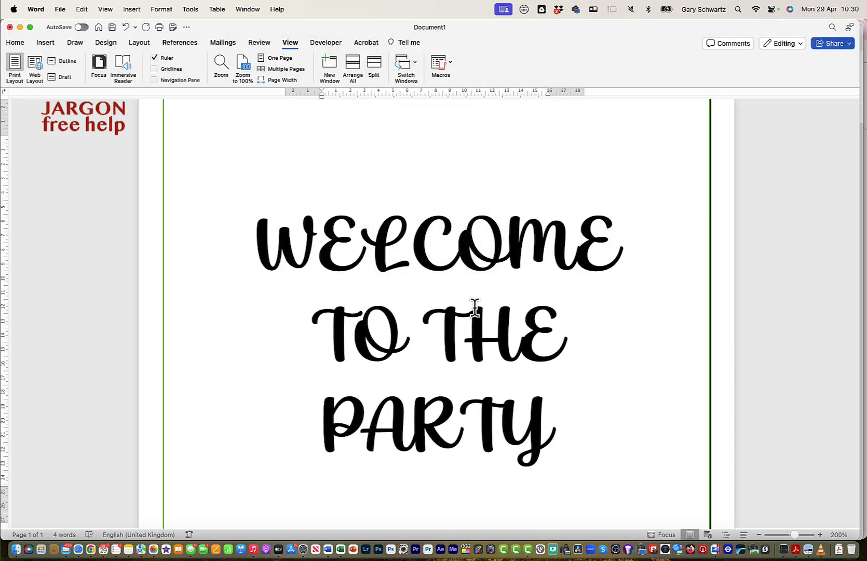
{"action": "scroll", "coordinate": [475, 312], "scroll_direction": "down", "scroll_amount": 8}
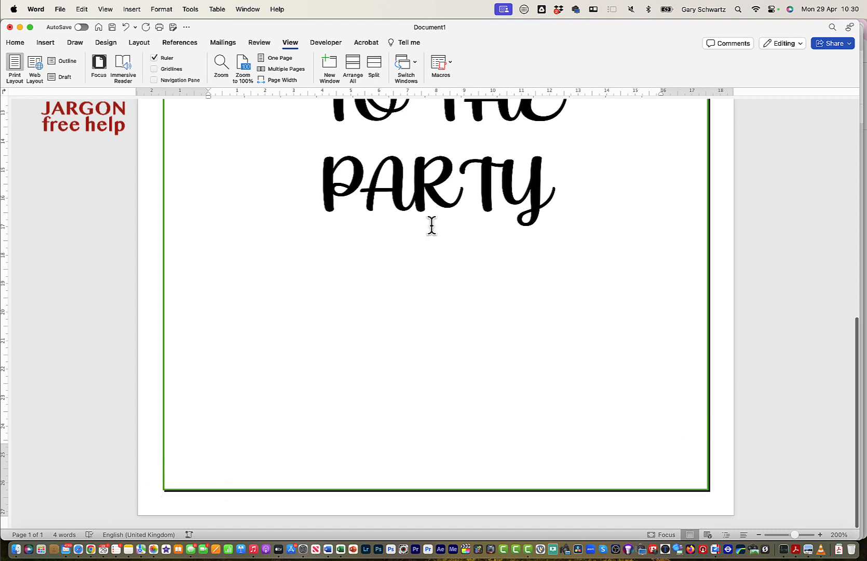
{"action": "scroll", "coordinate": [403, 213], "scroll_direction": "up", "scroll_amount": 10}
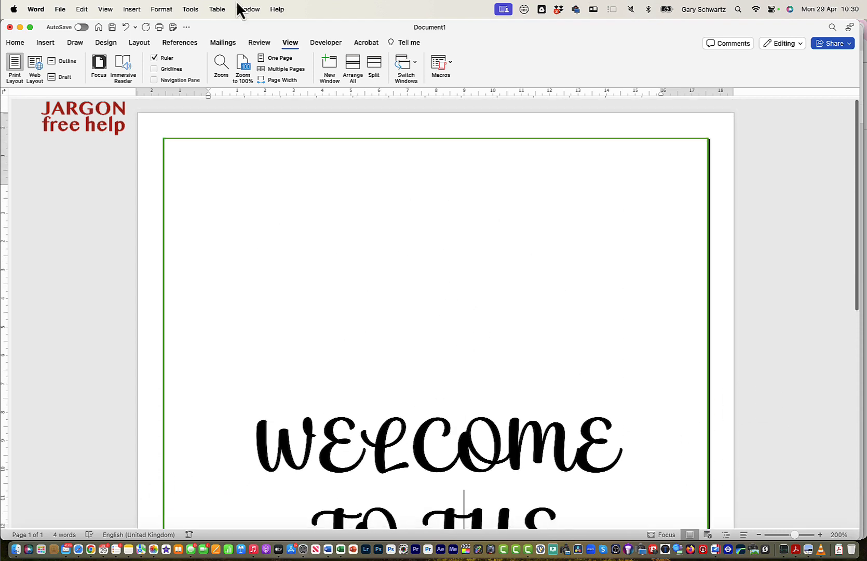
Shade the "TO THE" paragraph with a standard yellow fill and a 35% pattern style.
{"action": "left_click", "coordinate": [243, 69]}
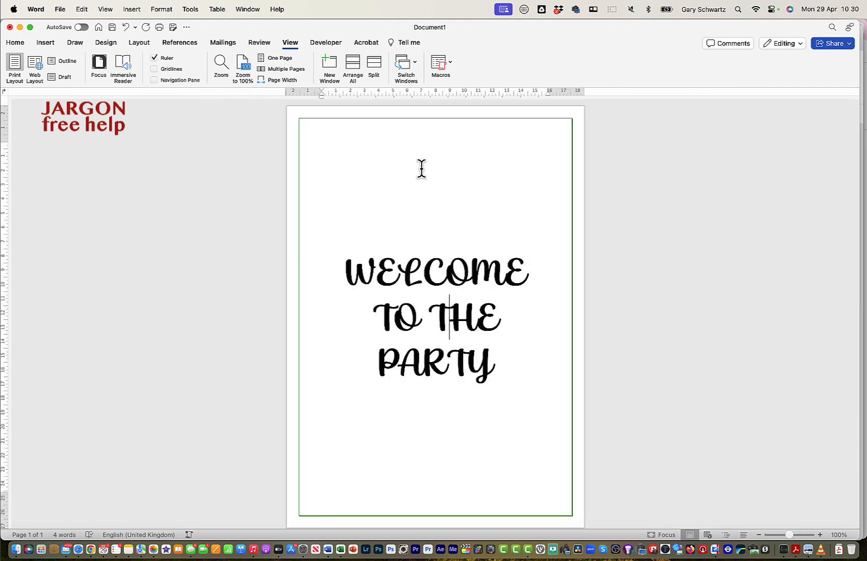
{"action": "left_click", "coordinate": [139, 43]}
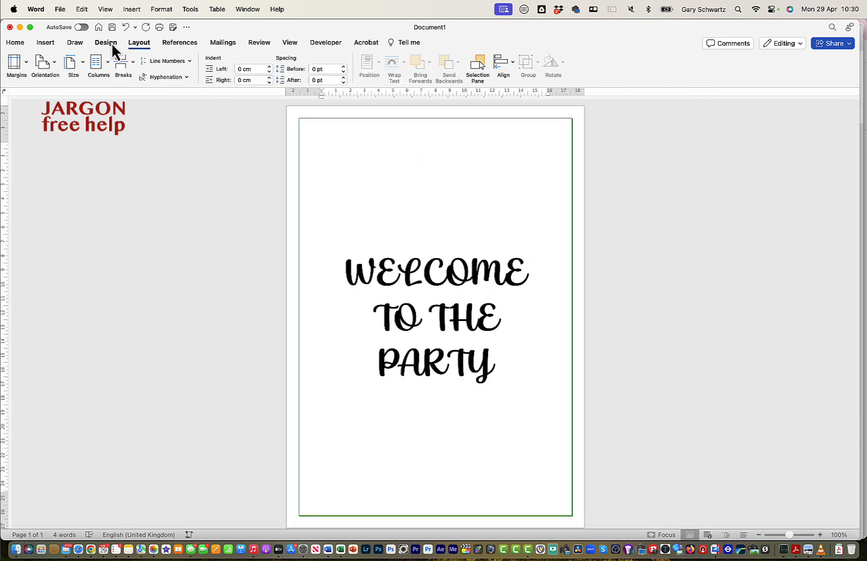
{"action": "left_click", "coordinate": [107, 42]}
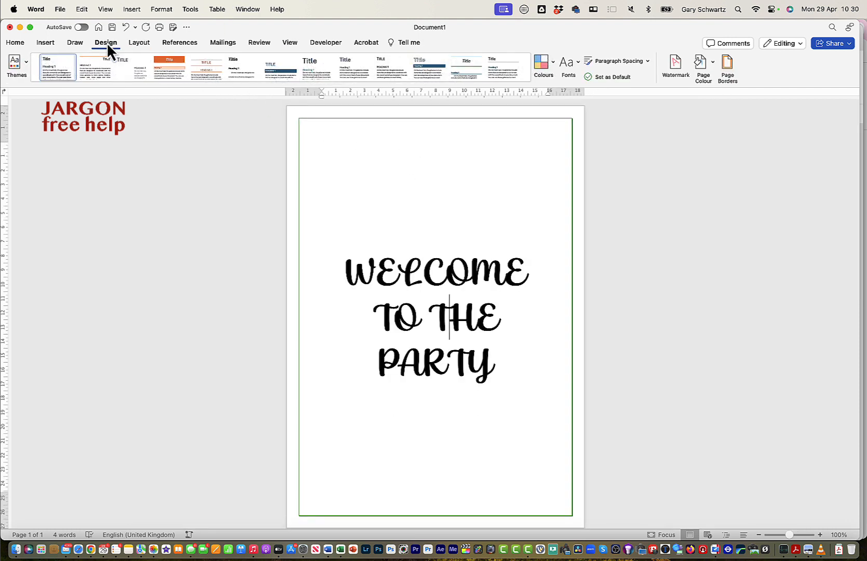
{"action": "left_click", "coordinate": [728, 63]}
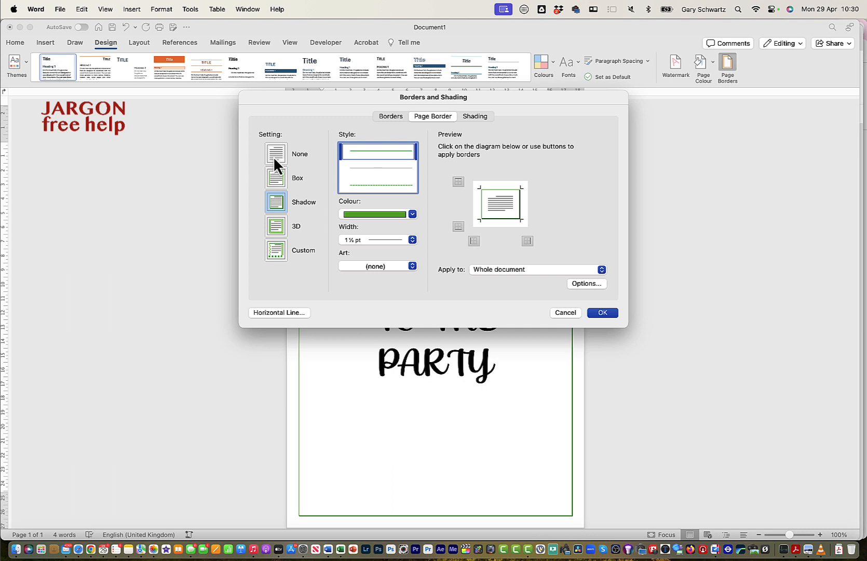
{"action": "left_click", "coordinate": [477, 118]}
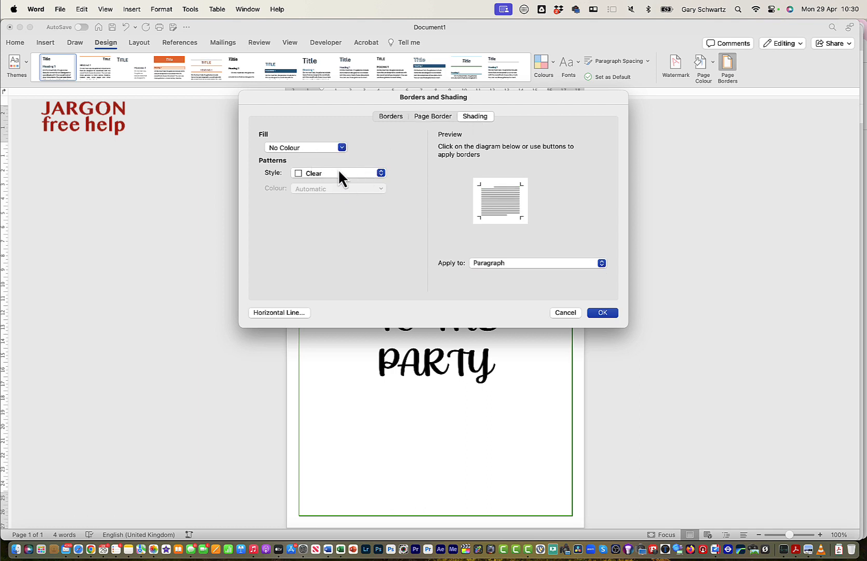
{"action": "left_click", "coordinate": [332, 148]}
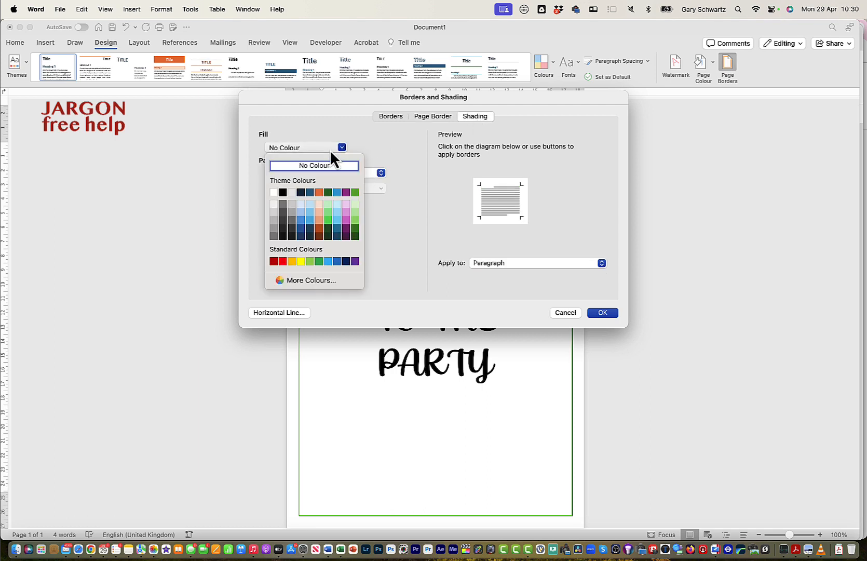
{"action": "left_click", "coordinate": [300, 261]}
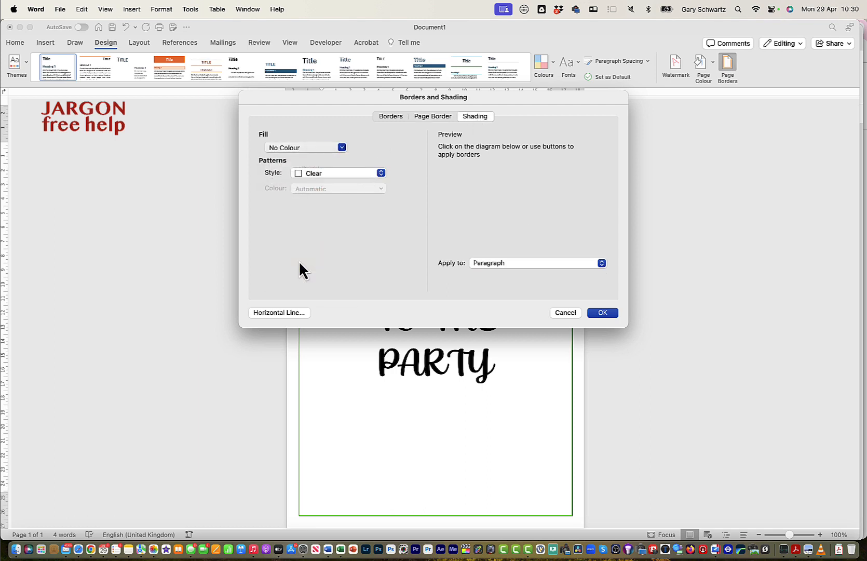
{"action": "left_click", "coordinate": [321, 174]}
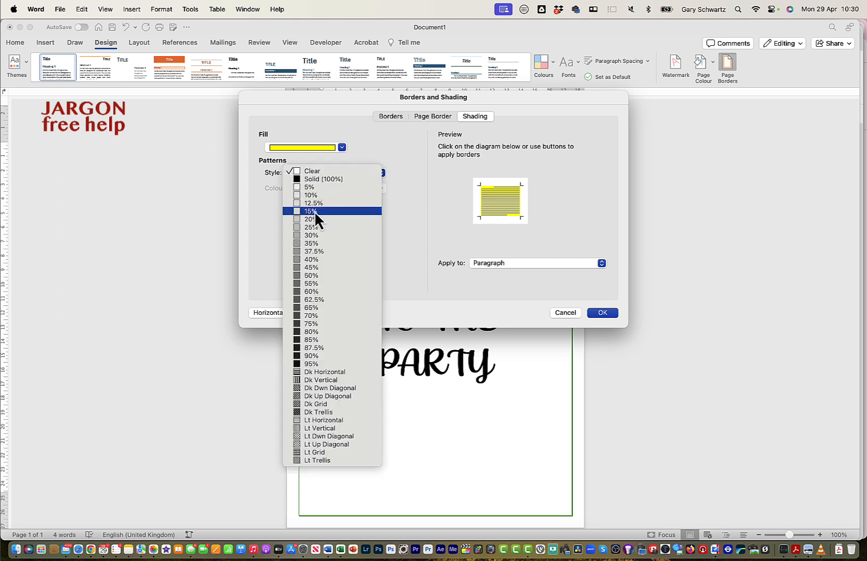
{"action": "left_click", "coordinate": [309, 242]}
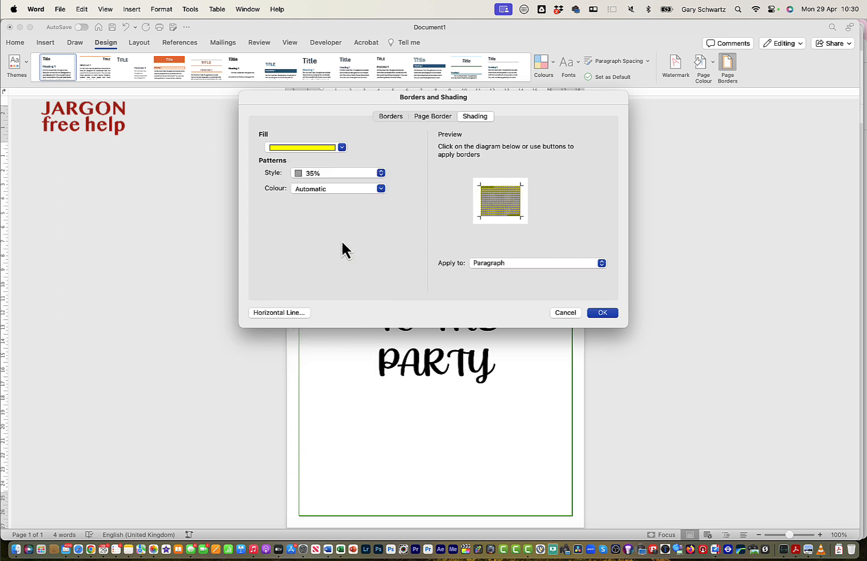
{"action": "left_click", "coordinate": [612, 313]}
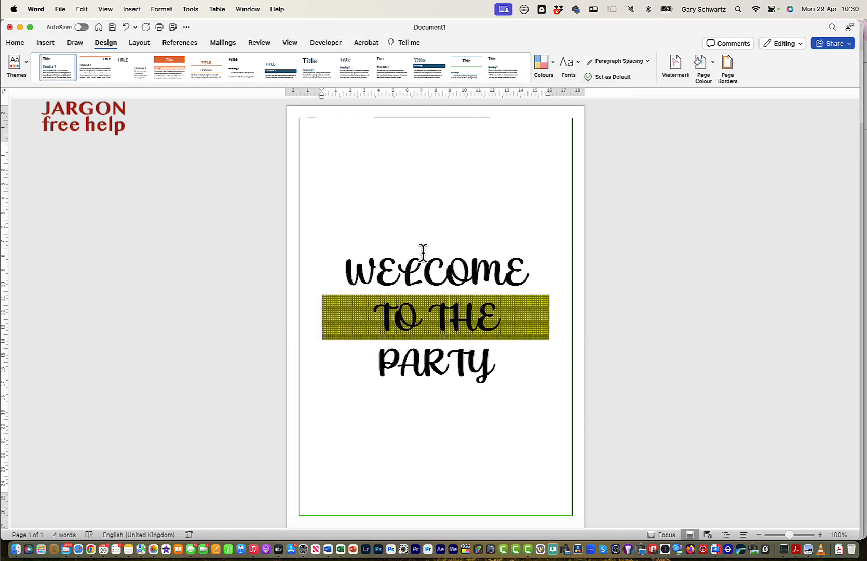
Undo the yellow patterned shading on the "TO THE" line.
{"action": "left_click_drag", "start_coordinate": [338, 271], "coordinate": [487, 356]}
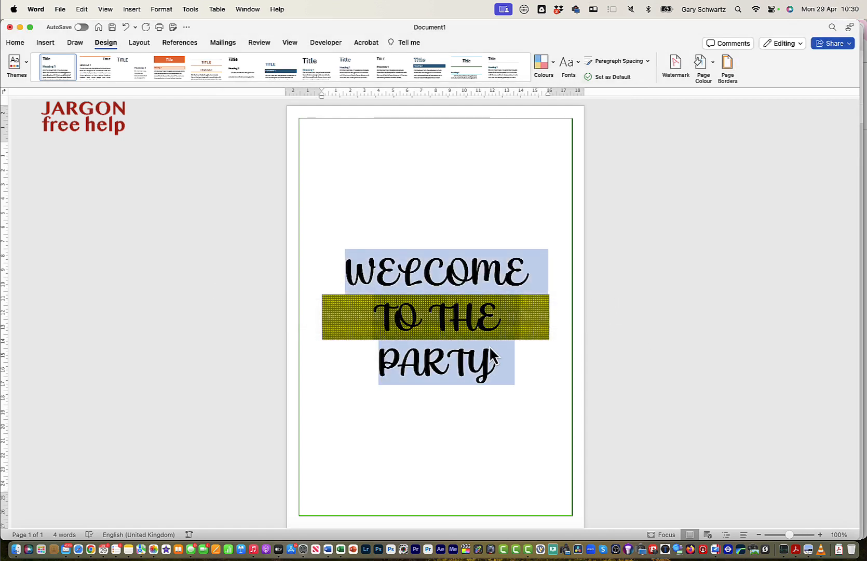
{"action": "left_click", "coordinate": [489, 345]}
{"action": "key", "text": "super+z"}
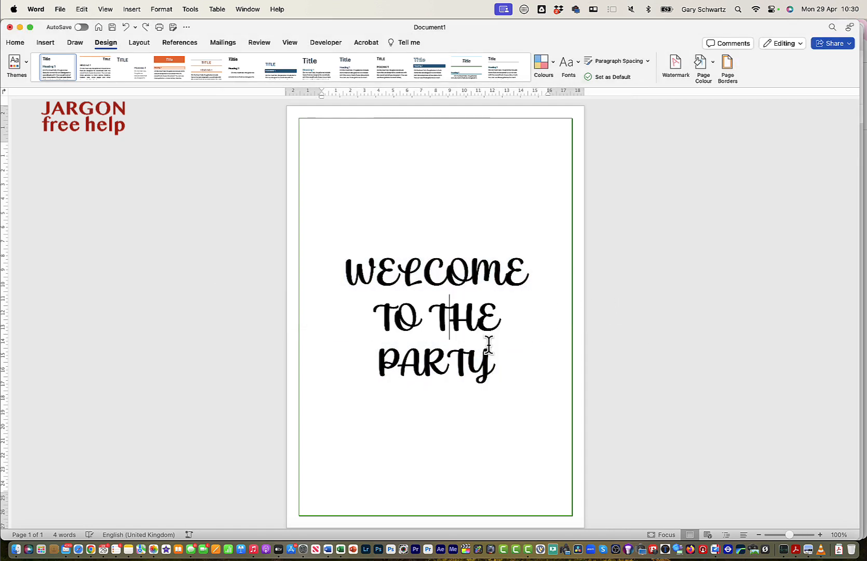
Shade all three lines of the welcome text with a standard orange fill and a 10% pattern in yellow.
{"action": "left_click_drag", "start_coordinate": [353, 266], "coordinate": [500, 347]}
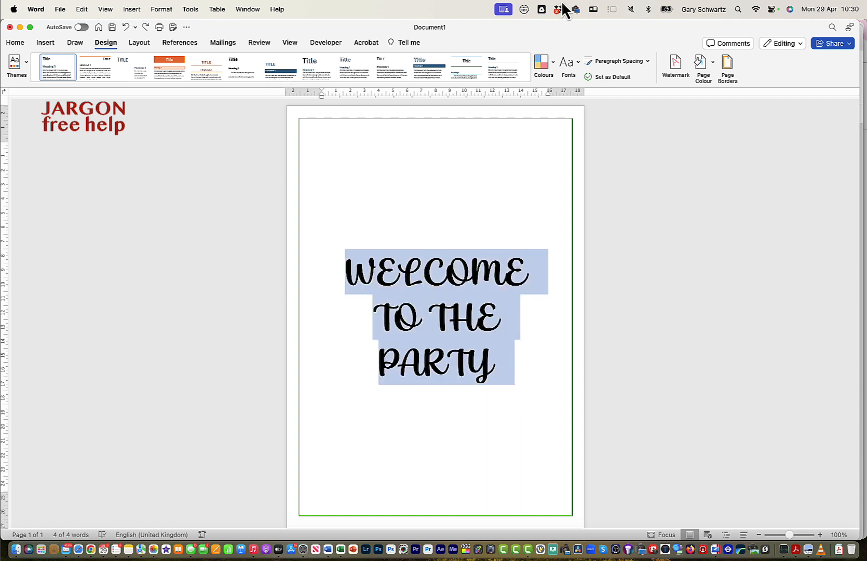
{"action": "left_click", "coordinate": [729, 73]}
{"action": "left_click", "coordinate": [475, 116]}
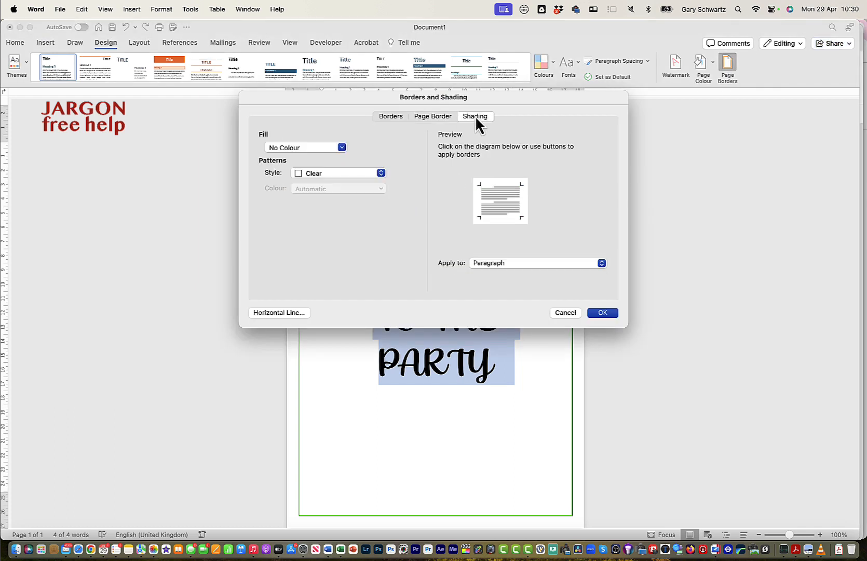
{"action": "left_click", "coordinate": [321, 150]}
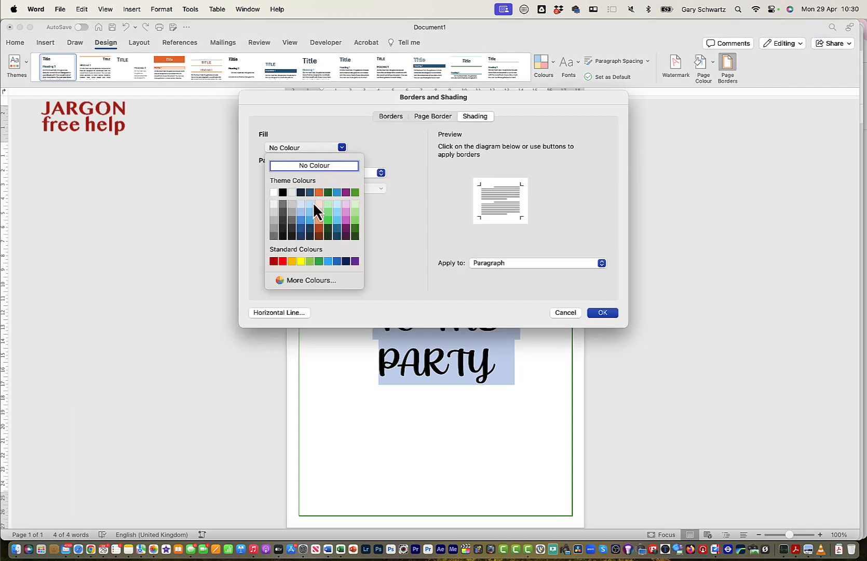
{"action": "left_click", "coordinate": [291, 262]}
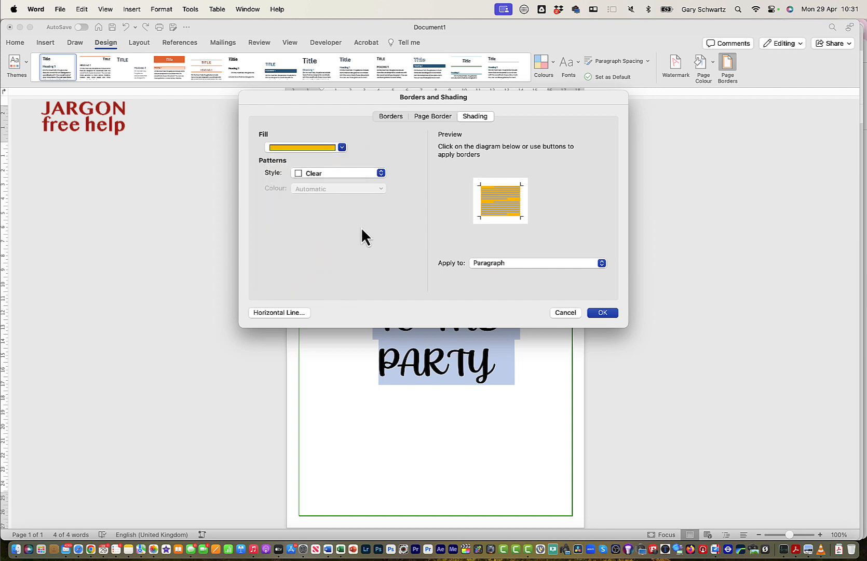
{"action": "left_click", "coordinate": [375, 172]}
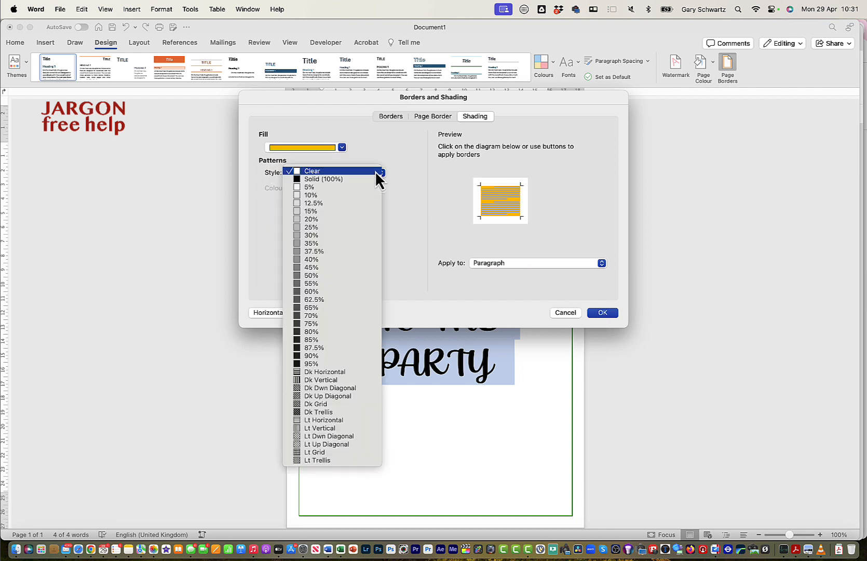
{"action": "left_click", "coordinate": [335, 195]}
{"action": "left_click", "coordinate": [348, 190]}
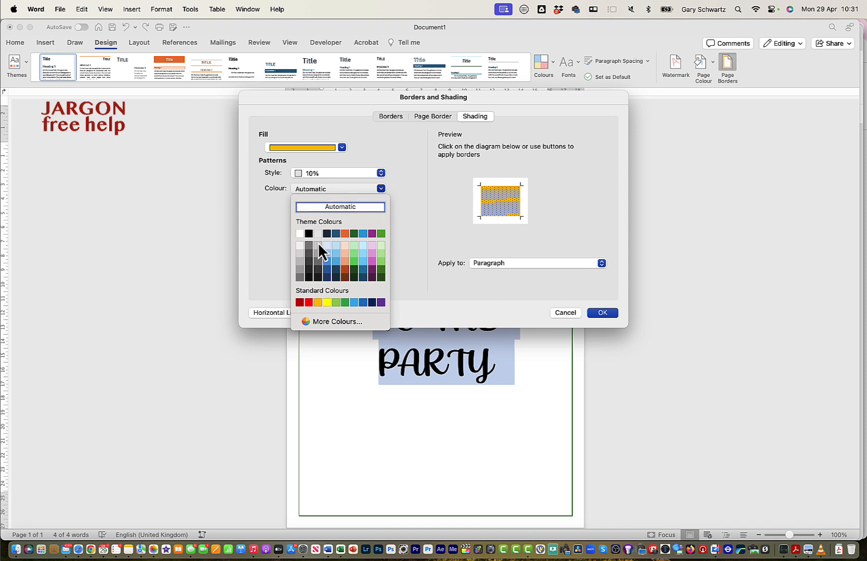
{"action": "left_click", "coordinate": [326, 303]}
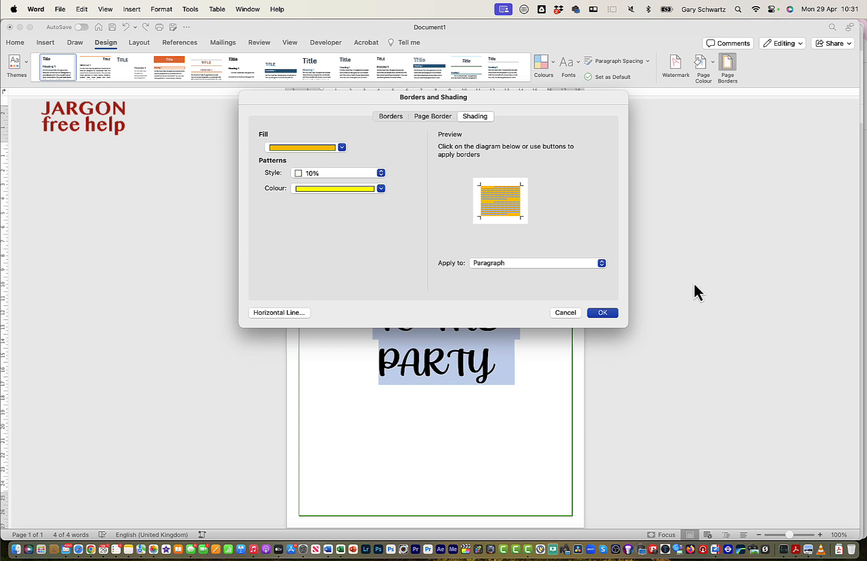
{"action": "left_click", "coordinate": [602, 312]}
{"action": "left_click", "coordinate": [524, 321]}
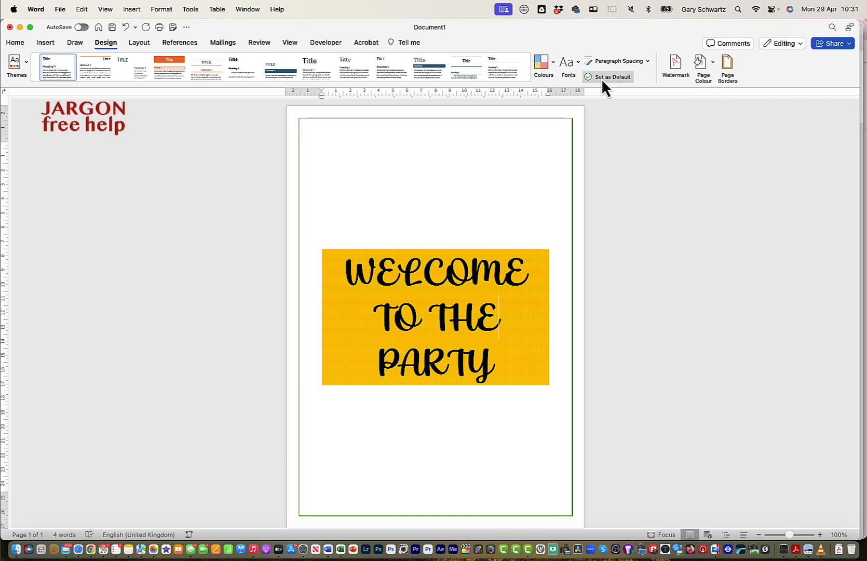
Undo the orange text shading, and try yellow as the page colour before resetting it to No Colour.
{"action": "key", "text": "super+a"}
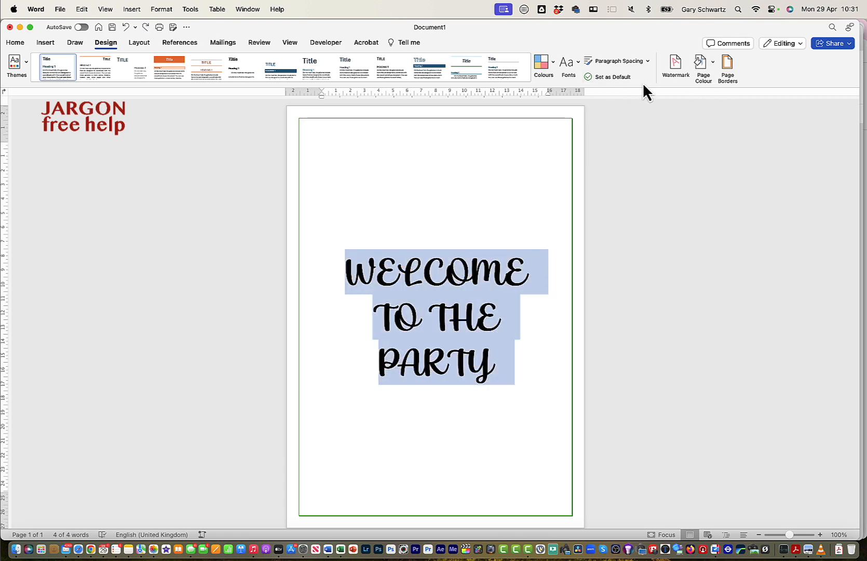
{"action": "left_click", "coordinate": [713, 63]}
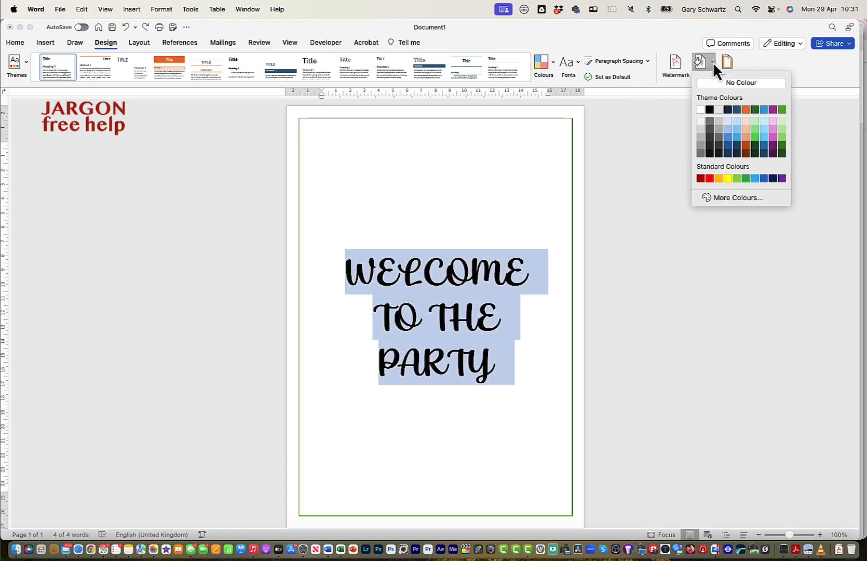
{"action": "left_click", "coordinate": [728, 179]}
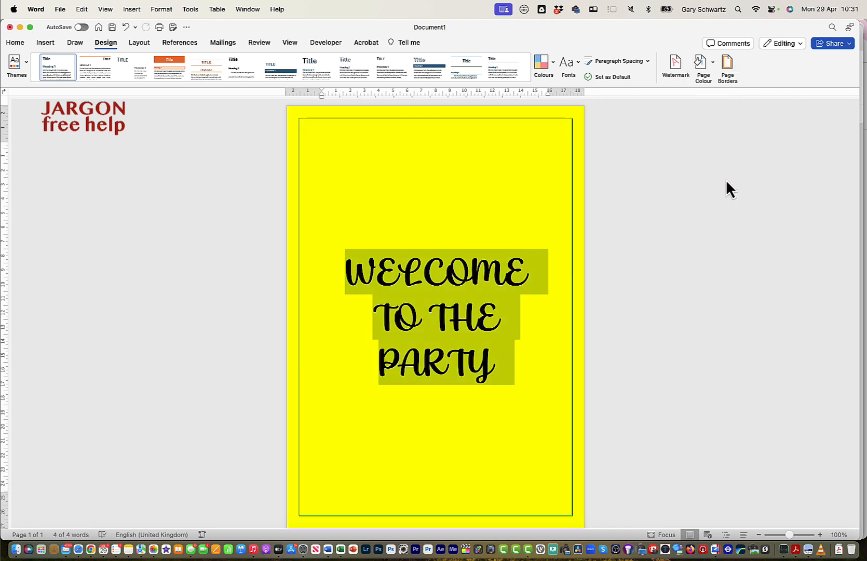
{"action": "left_click", "coordinate": [712, 70]}
{"action": "left_click", "coordinate": [726, 83]}
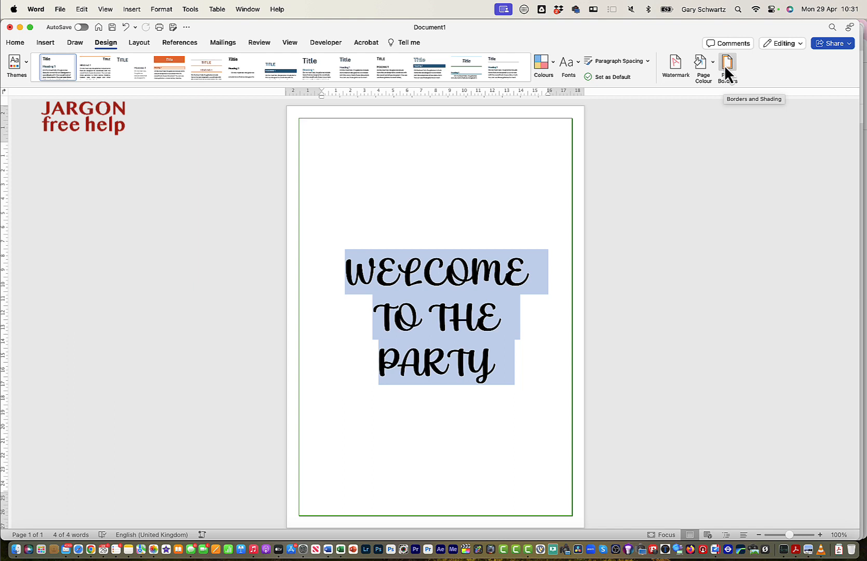
Browse the art borders and apply the bright green Christmas tree art as the whole document's page border.
{"action": "left_click", "coordinate": [726, 65]}
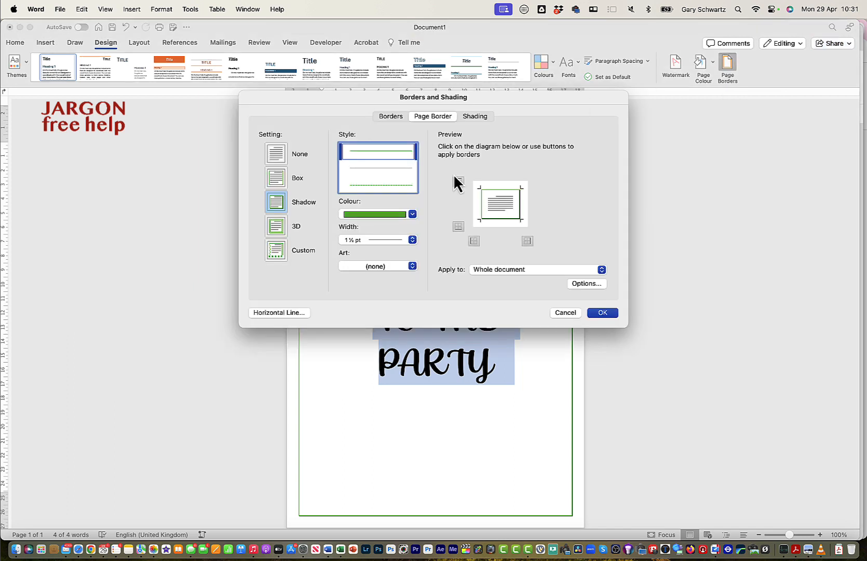
{"action": "left_click", "coordinate": [382, 267]}
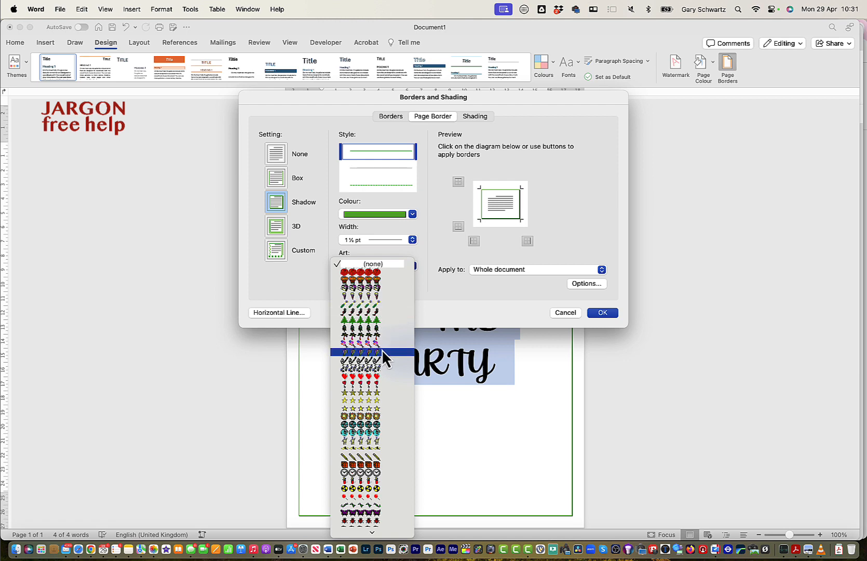
{"action": "scroll", "coordinate": [382, 349], "scroll_direction": "down", "scroll_amount": 1}
{"action": "scroll", "coordinate": [382, 349], "scroll_direction": "down", "scroll_amount": 10}
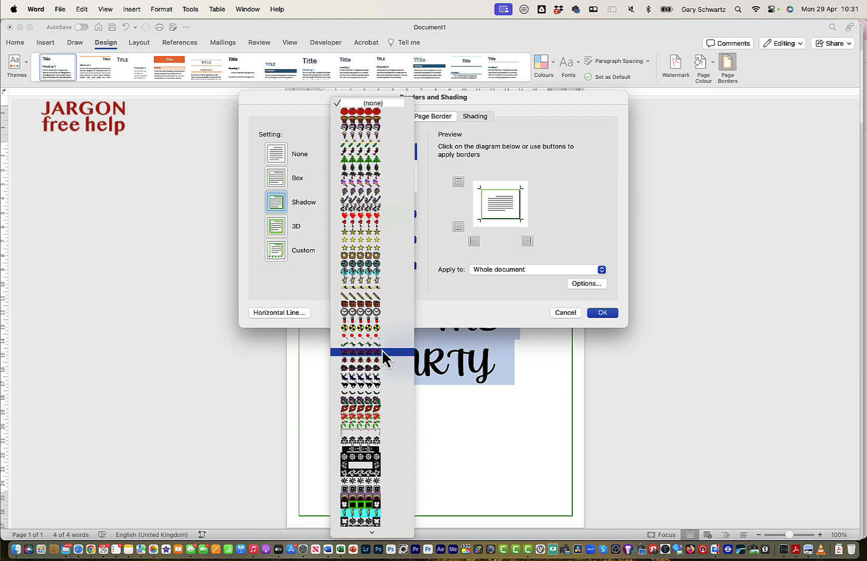
{"action": "scroll", "coordinate": [382, 349], "scroll_direction": "down", "scroll_amount": 2}
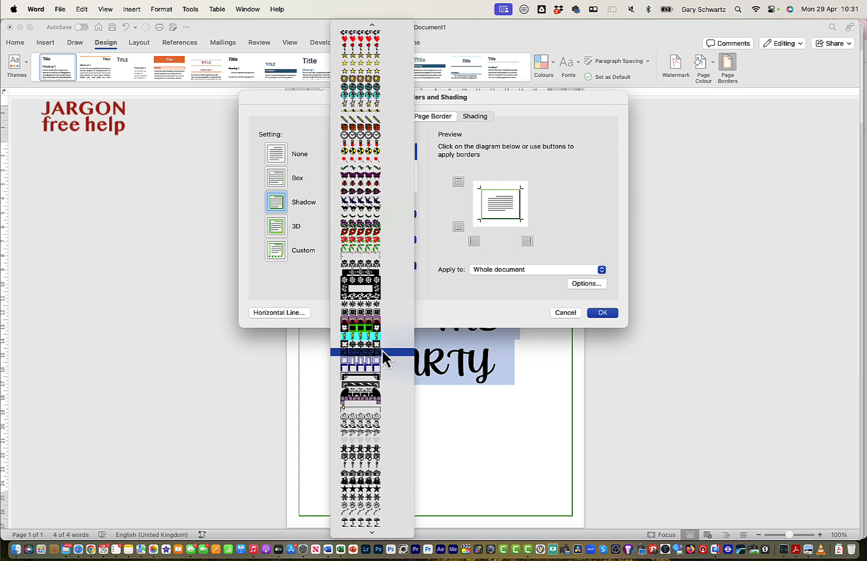
{"action": "scroll", "coordinate": [382, 349], "scroll_direction": "up", "scroll_amount": 1}
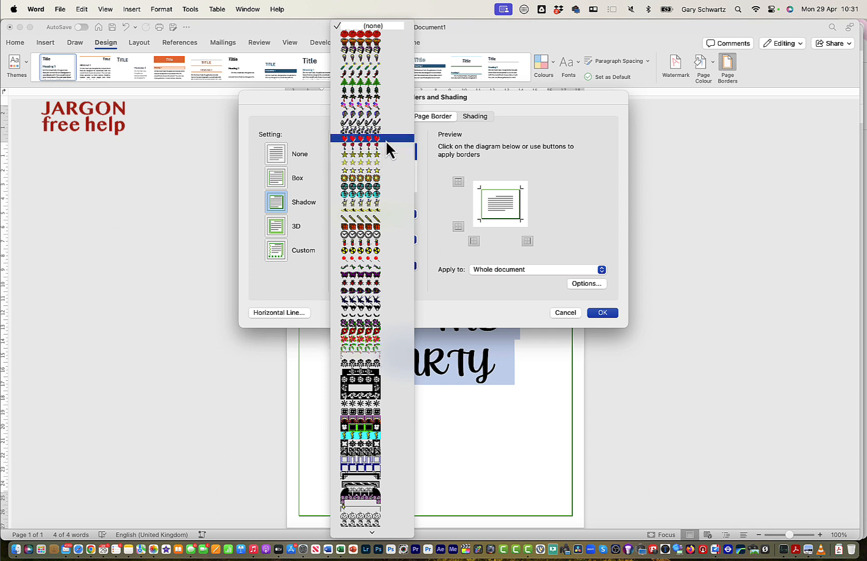
{"action": "left_click", "coordinate": [379, 84]}
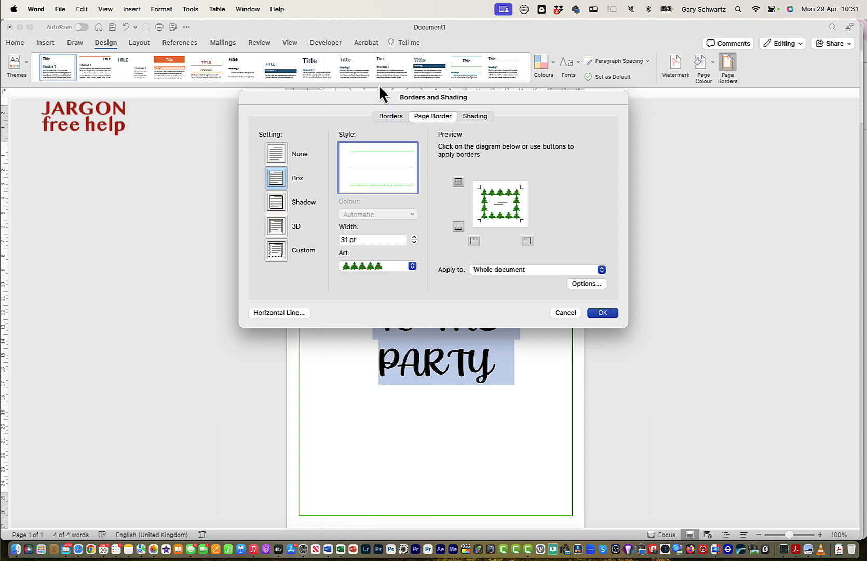
{"action": "left_click", "coordinate": [601, 314]}
{"action": "left_click", "coordinate": [520, 354]}
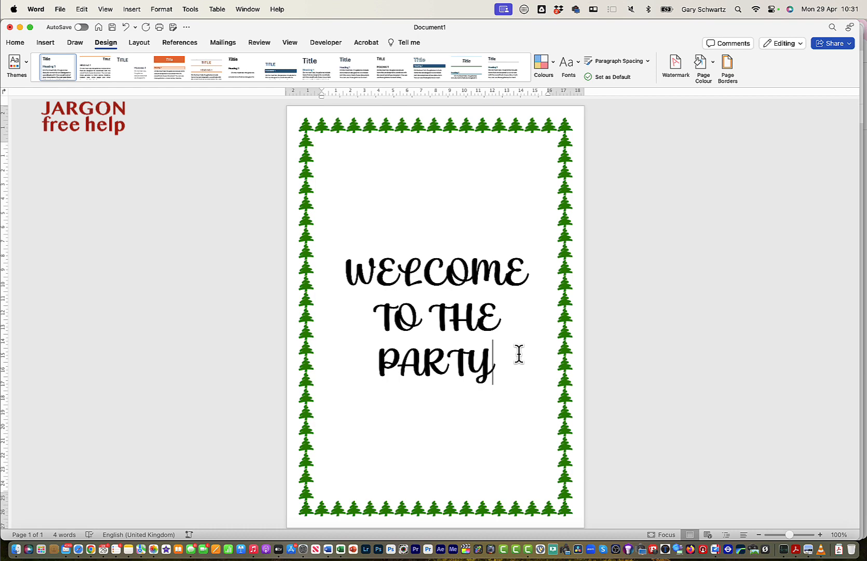
Change the whole document's page border art to the small dark green trees at 24 pt width.
{"action": "left_click", "coordinate": [727, 68]}
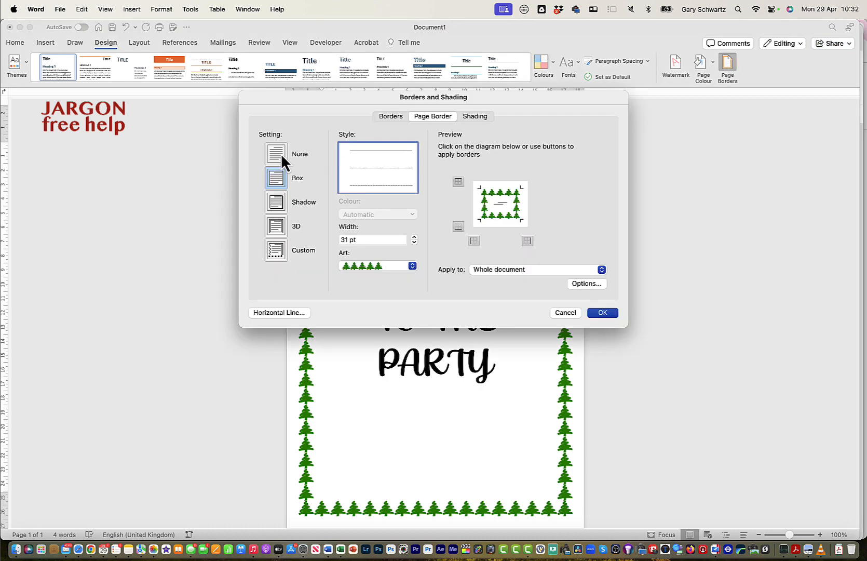
{"action": "left_click", "coordinate": [413, 265]}
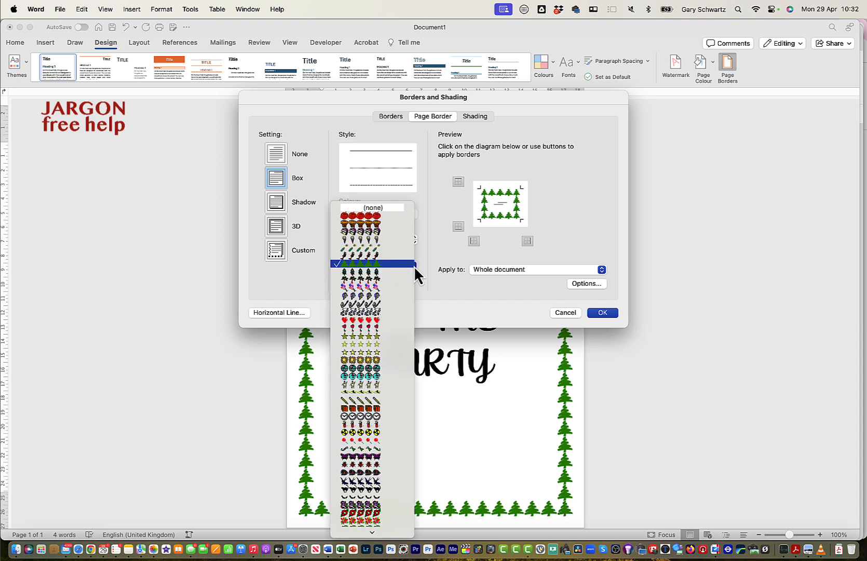
{"action": "left_click", "coordinate": [395, 276]}
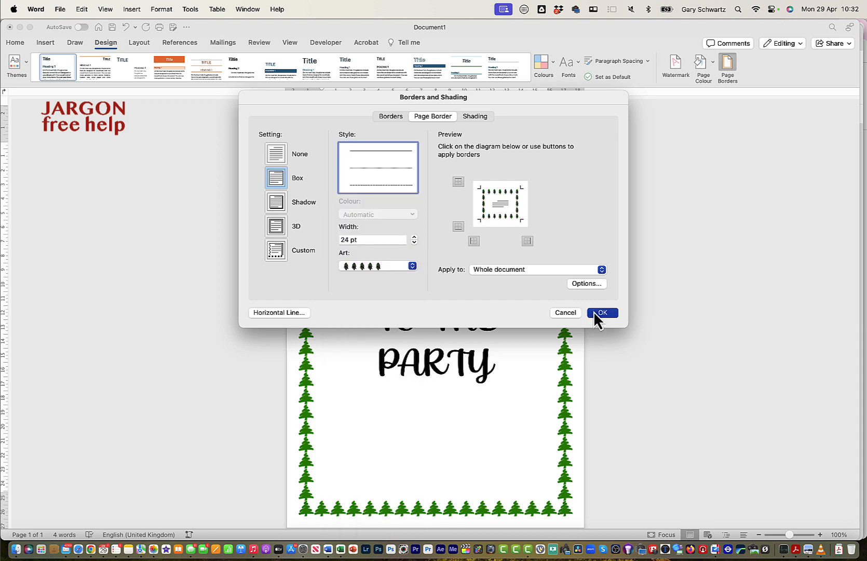
{"action": "left_click", "coordinate": [594, 313]}
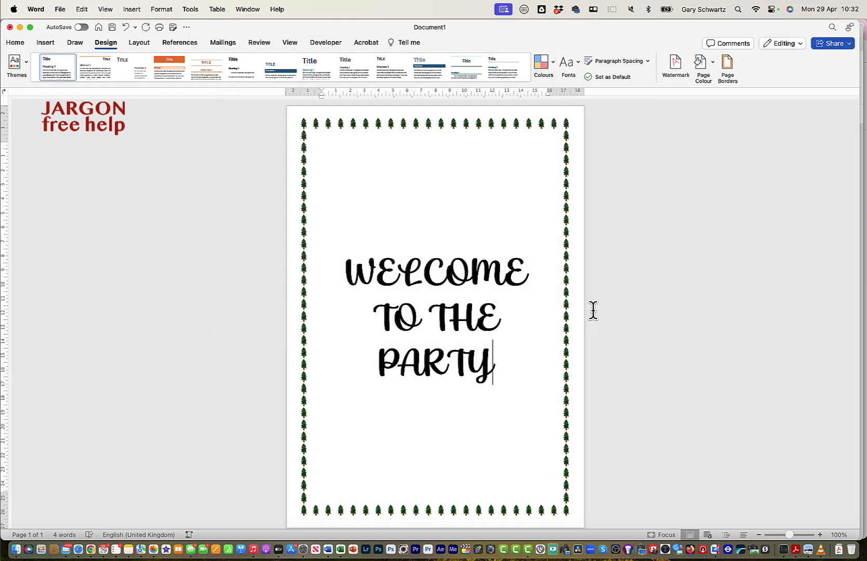